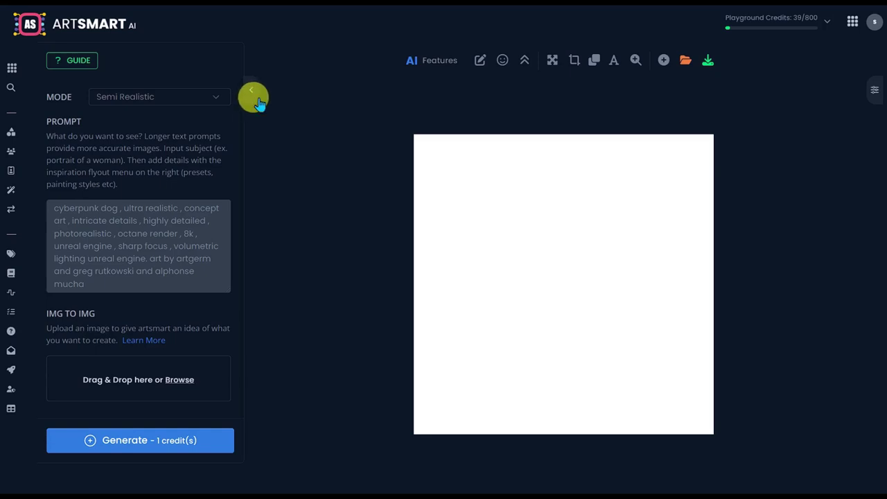
# Set the generation mode to Standard
pyautogui.click(217, 102)
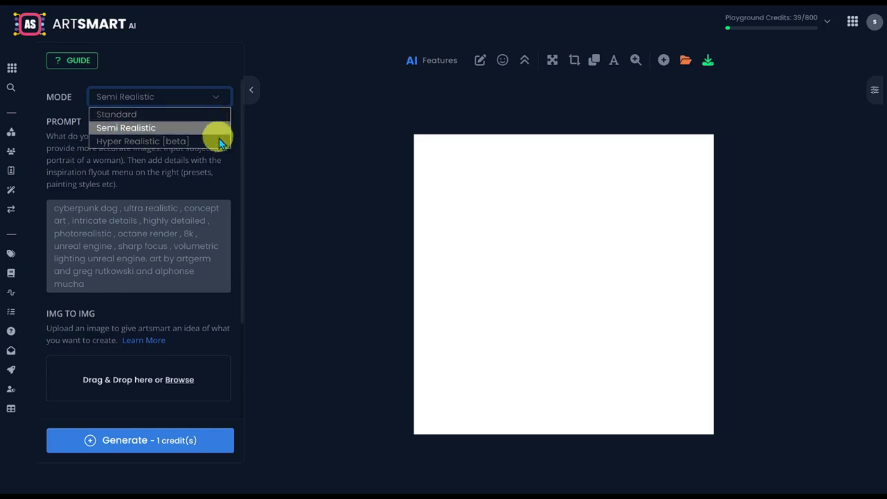
pyautogui.click(300, 157)
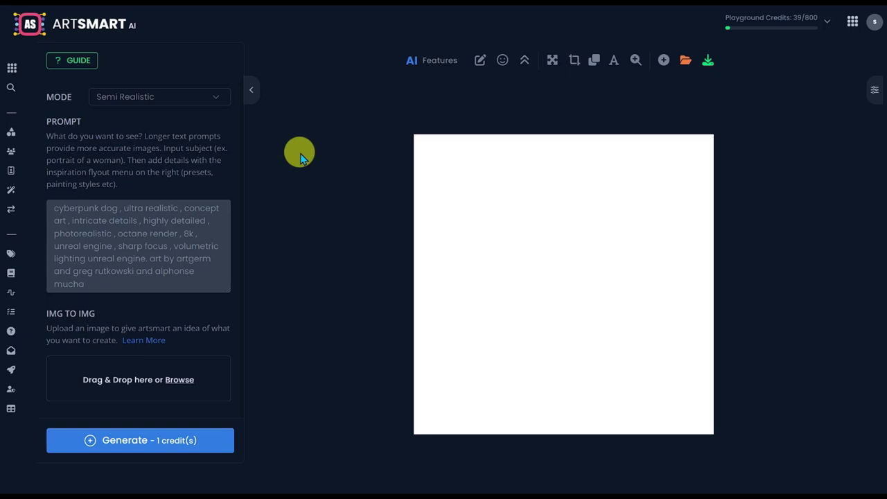
pyautogui.click(201, 97)
pyautogui.click(158, 154)
# Paste the fashion close-up portrait prompt and generate a 512×512 image
pyautogui.click(127, 213)
pyautogui.write('a photo close-up of a beautiful black haired woman with freckles, fashion editorial, studio photography, magazine photography, pointed nose, wearing pink and purple colors, stunning, elegant, 8k, intricate, hyperdetailed, HD, blurry background')
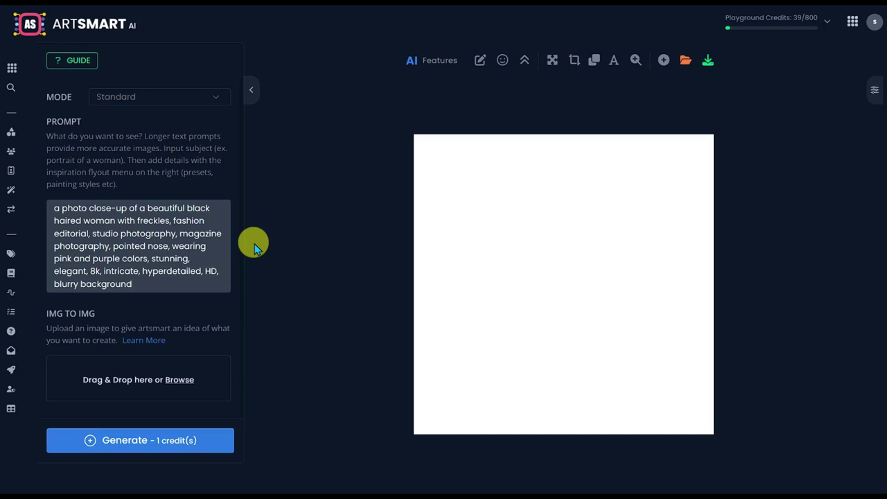
pyautogui.scroll(-2, 191, 362)
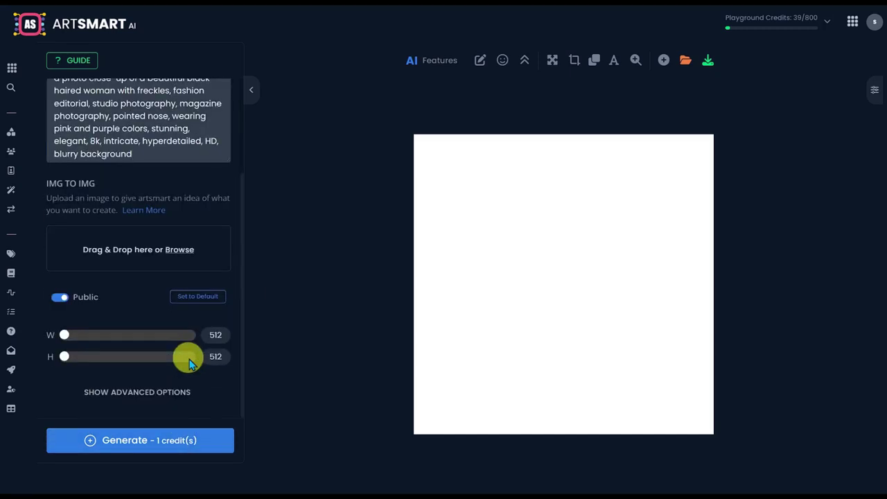
pyautogui.click(150, 442)
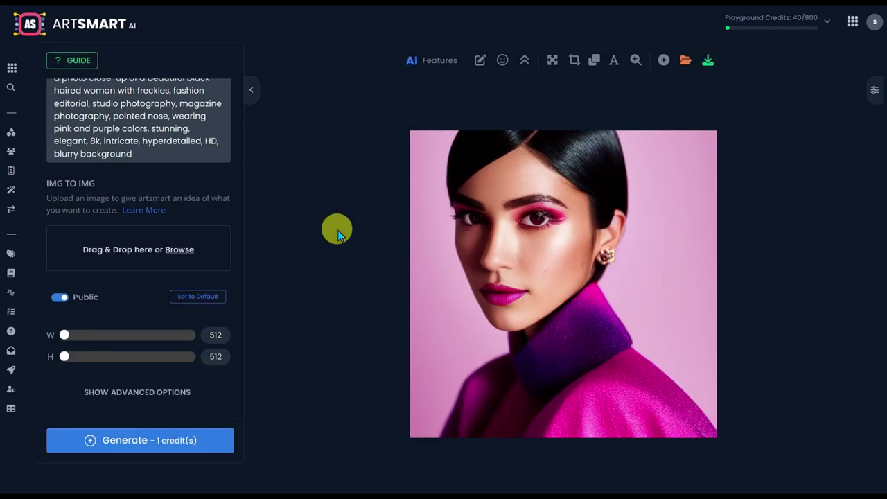
pyautogui.scroll(2, 188, 185)
pyautogui.scroll(-1, 222, 180)
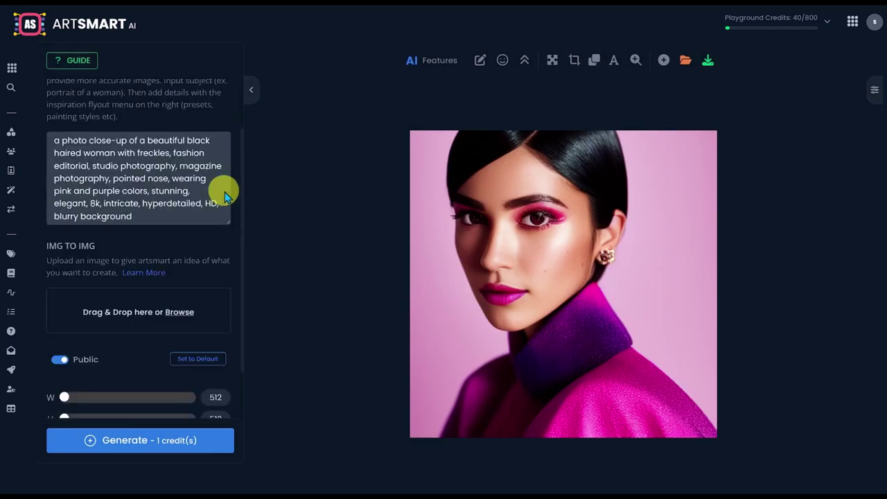
pyautogui.scroll(-1, 222, 190)
pyautogui.scroll(-1, 163, 350)
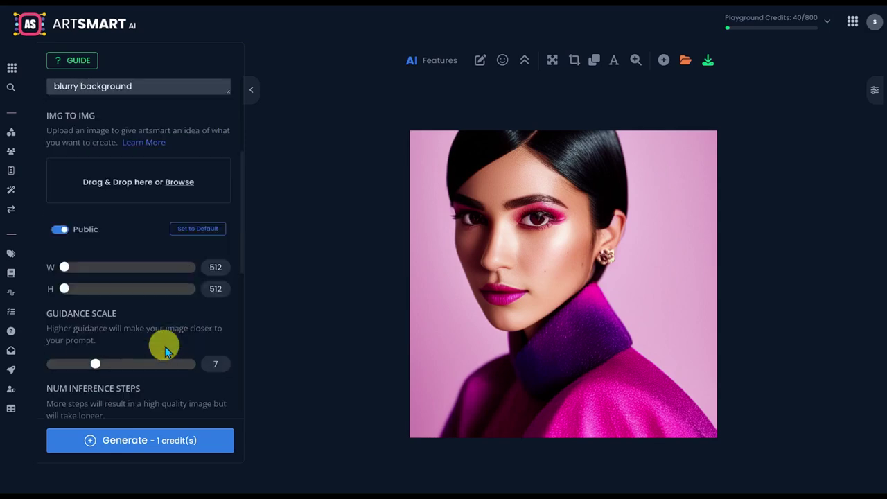
pyautogui.scroll(-6, 165, 346)
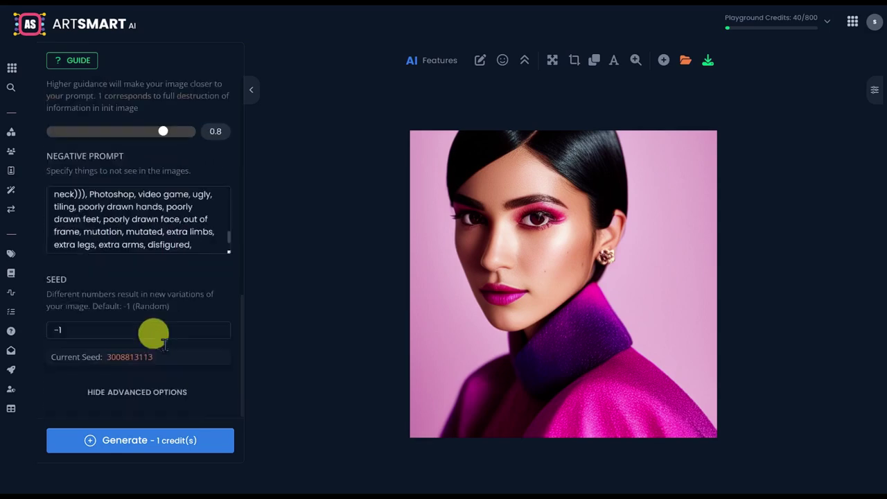
pyautogui.tripleClick(128, 357)
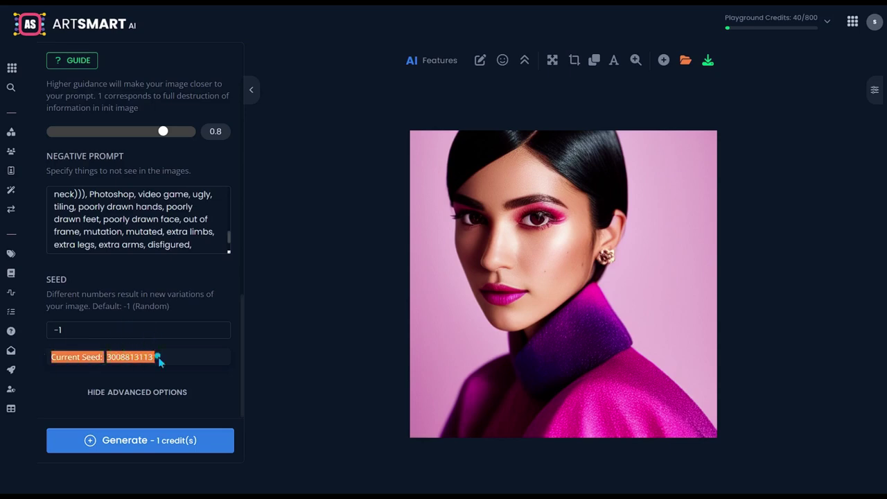
pyautogui.moveTo(154, 357); pyautogui.dragTo(109, 352)
pyautogui.moveTo(38, 315)
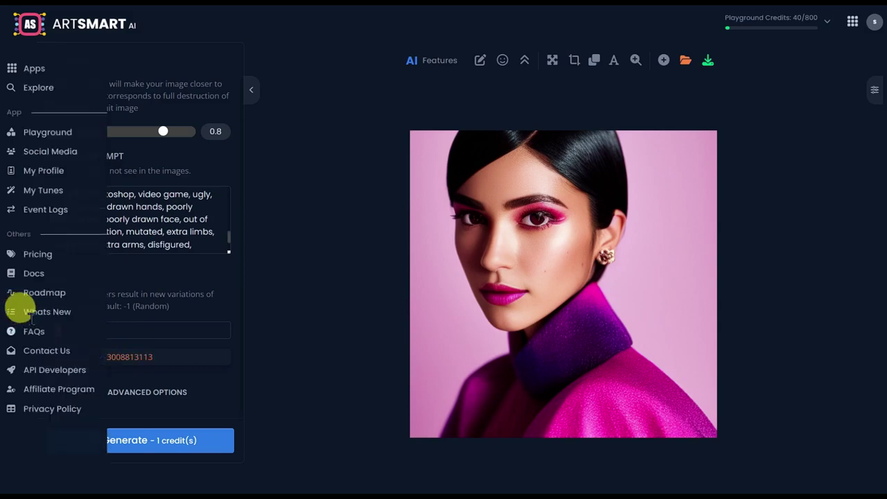
pyautogui.hotkey('ctrl', 'v')
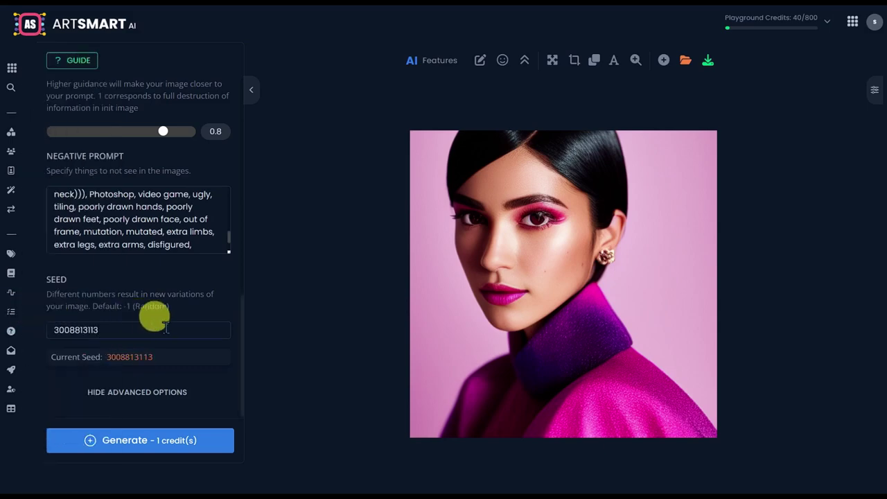
pyautogui.scroll(4, 215, 270)
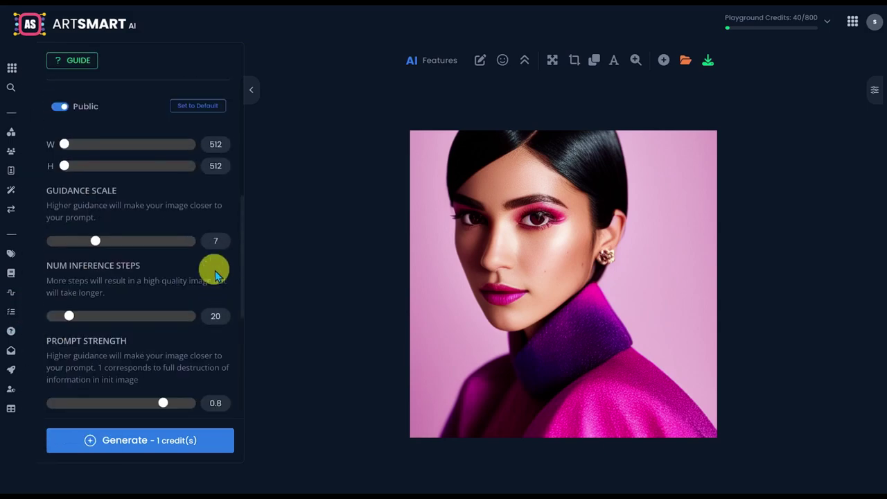
pyautogui.scroll(8, 201, 232)
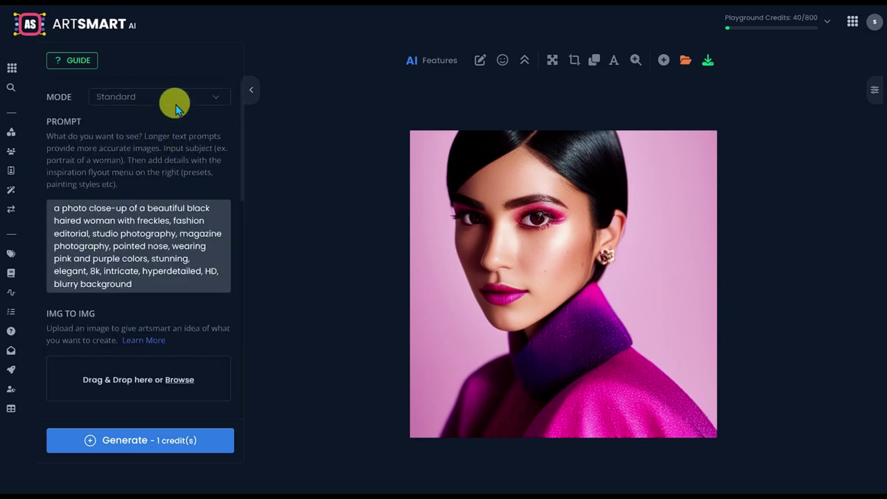
# Switch to Semi Realistic mode and generate a new portrait with the same seed
pyautogui.click(175, 100)
pyautogui.click(151, 126)
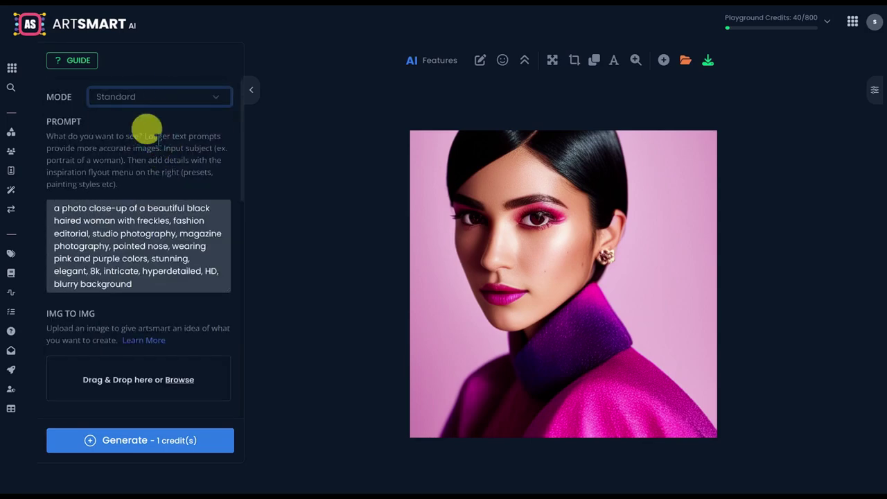
pyautogui.click(173, 450)
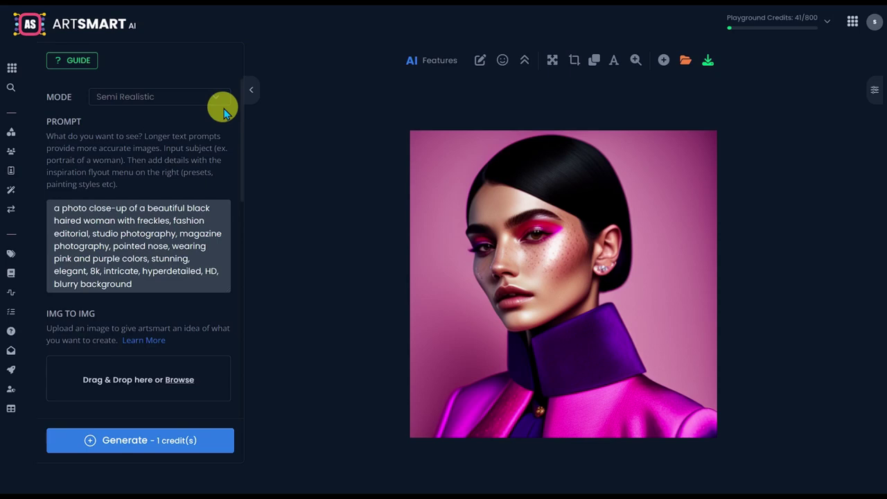
# Scroll through the long anatomy-flaw negative prompt and back to the top
pyautogui.scroll(-6, 208, 165)
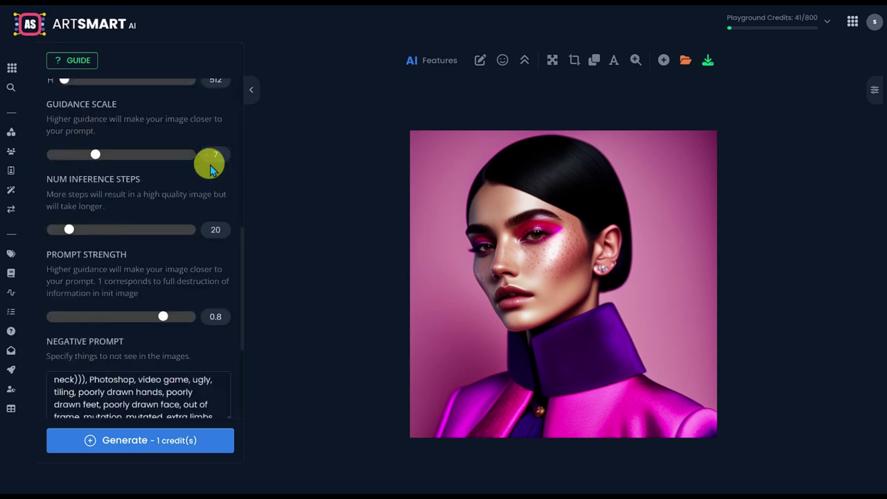
pyautogui.scroll(-2, 210, 174)
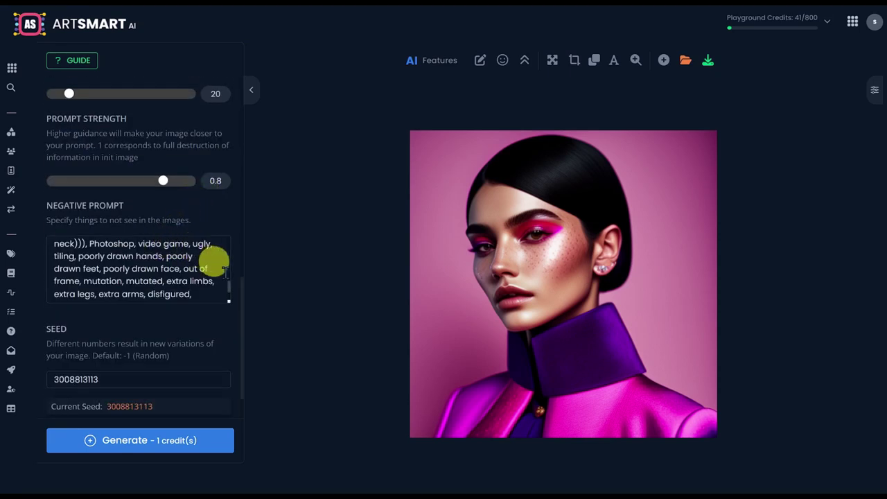
pyautogui.moveTo(223, 258); pyautogui.dragTo(220, 224)
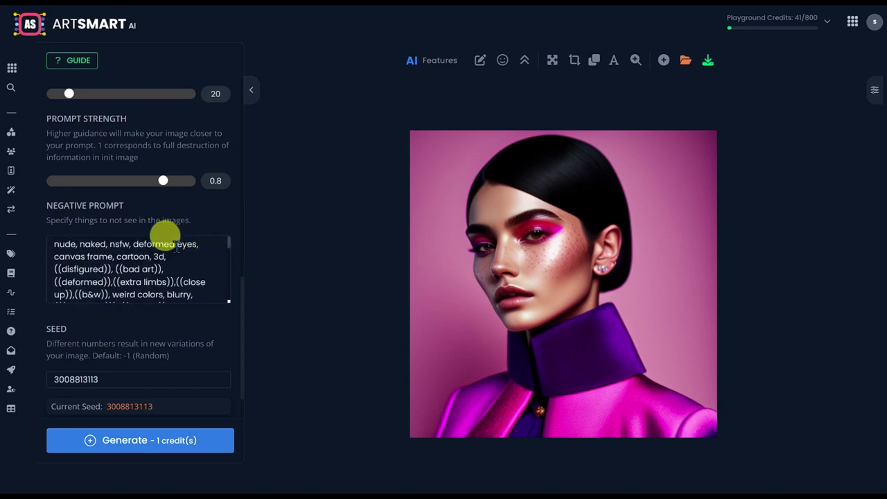
pyautogui.scroll(-1, 178, 249)
pyautogui.scroll(-1, 178, 248)
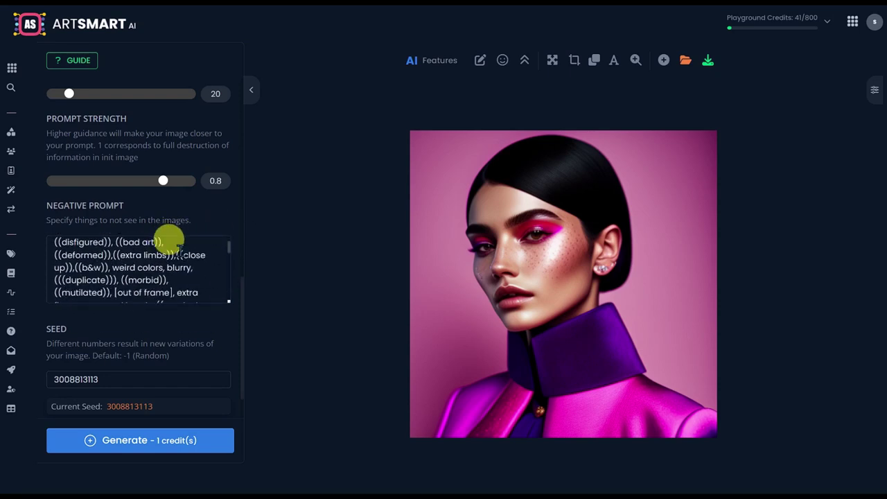
pyautogui.scroll(-4, 178, 249)
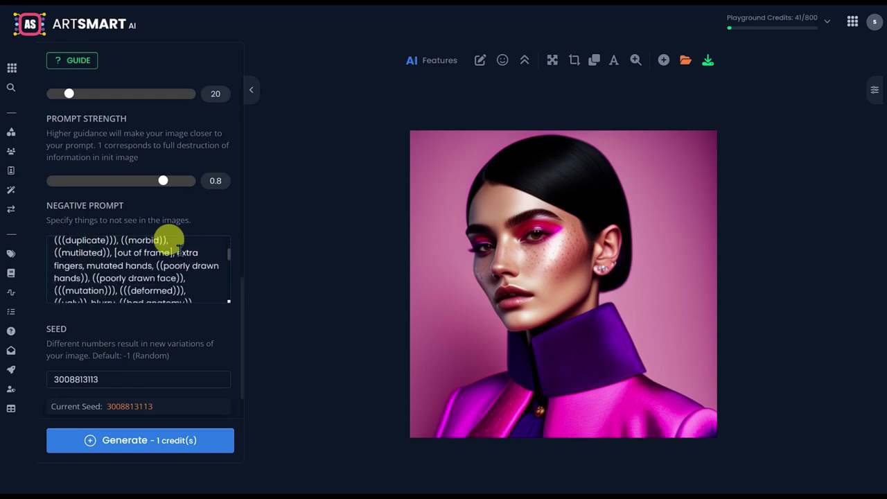
pyautogui.scroll(-4, 178, 248)
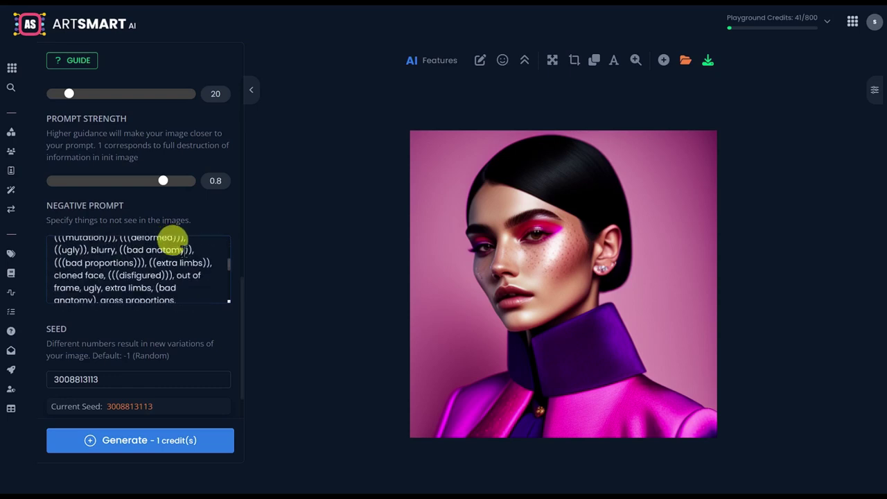
pyautogui.scroll(-4, 178, 248)
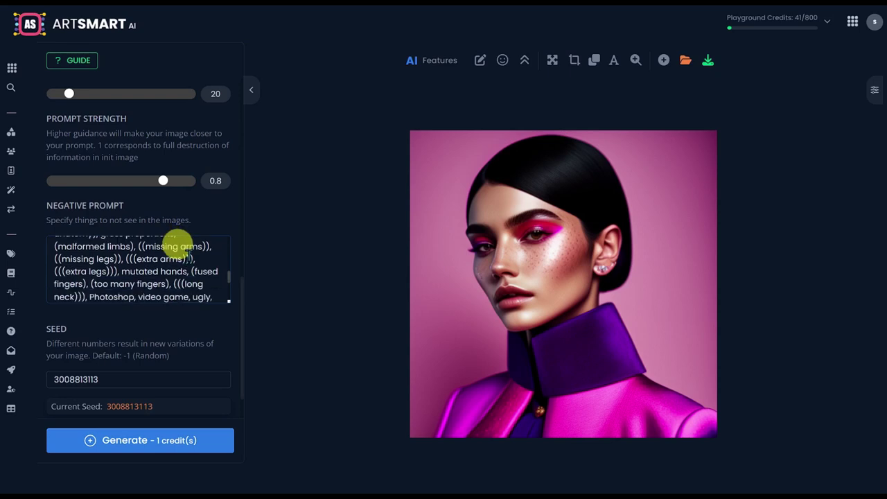
pyautogui.scroll(-4, 188, 250)
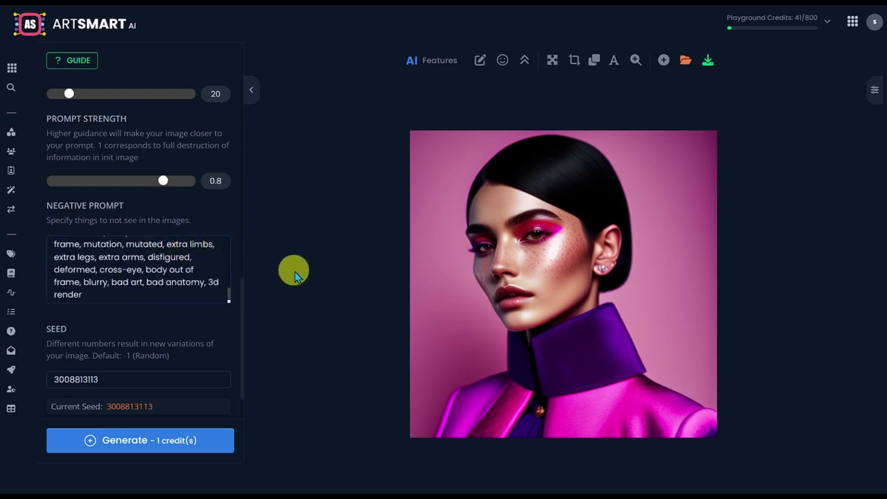
pyautogui.scroll(5, 224, 232)
pyautogui.scroll(3, 226, 235)
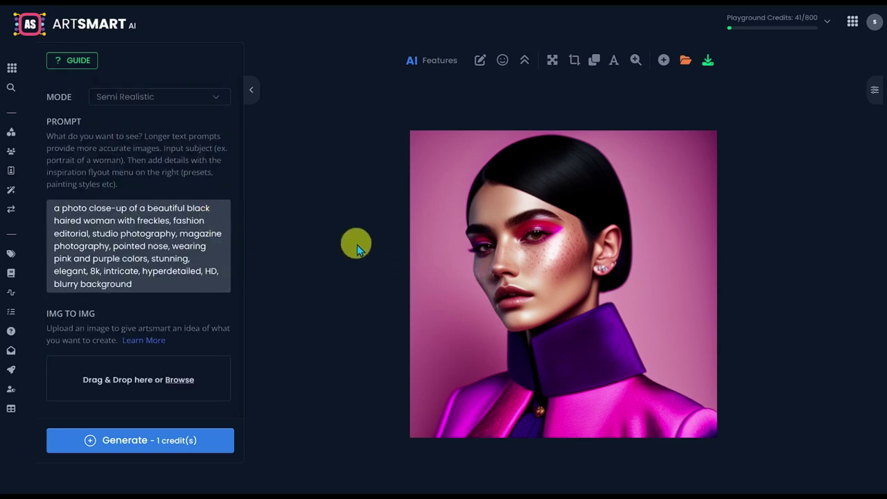
# Switch to Hyper Realistic [beta] mode and generate a new portrait
pyautogui.click(198, 97)
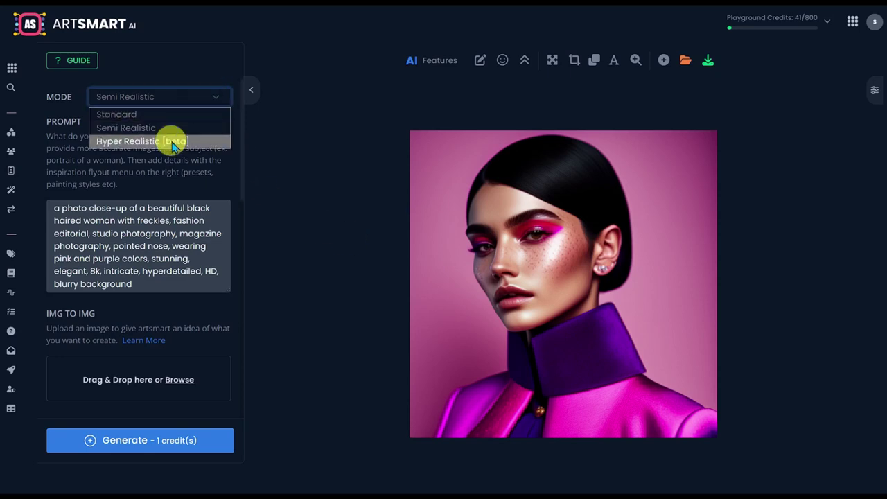
pyautogui.click(173, 141)
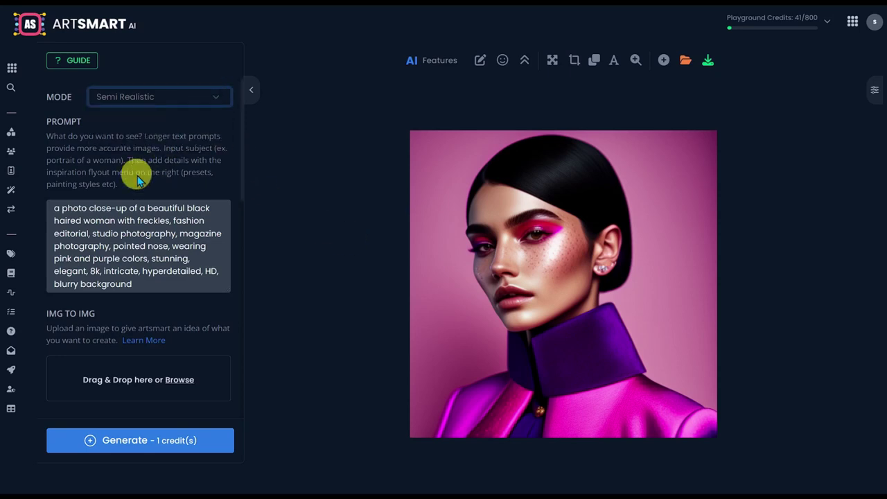
pyautogui.click(156, 439)
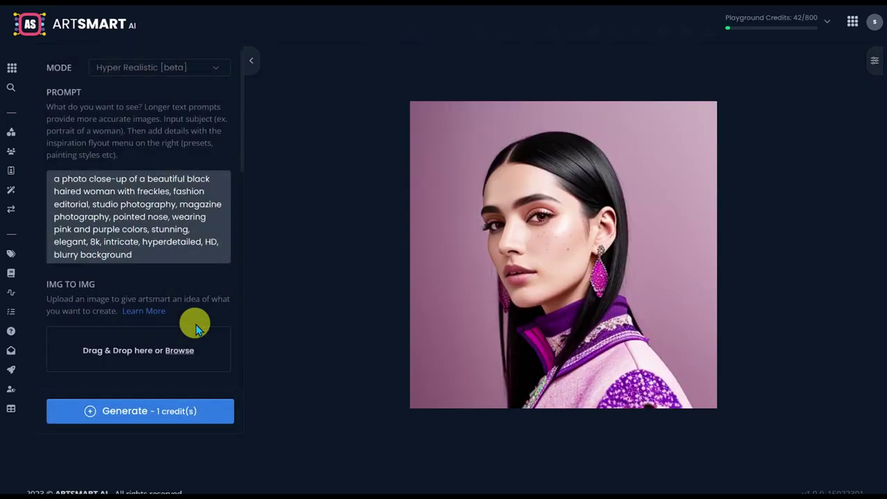
pyautogui.scroll(-9, 188, 282)
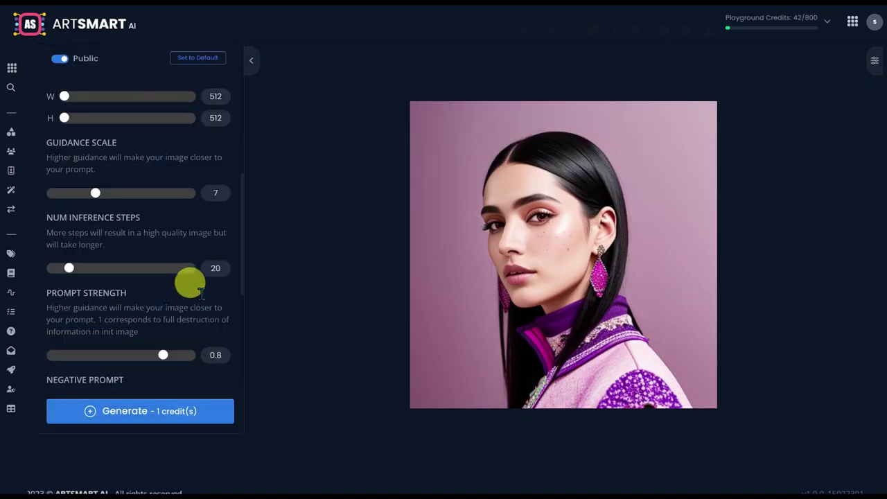
pyautogui.scroll(-3, 188, 283)
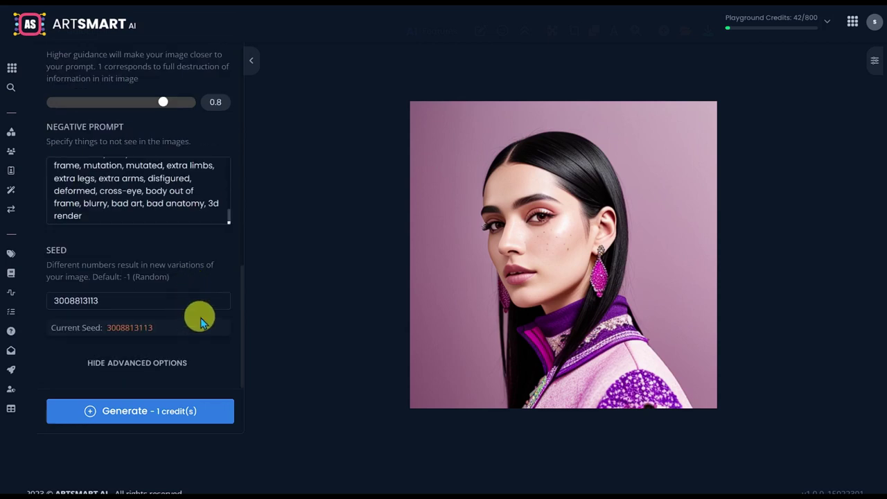
pyautogui.scroll(12, 204, 313)
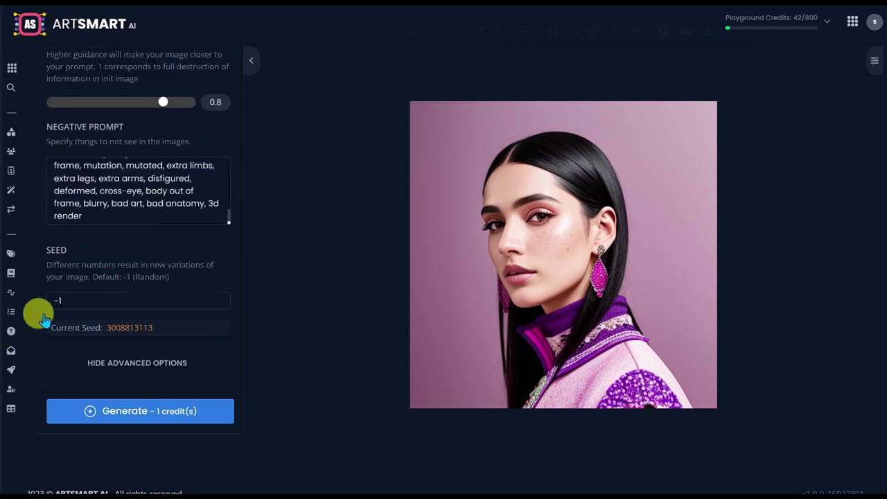
pyautogui.scroll(10, 248, 416)
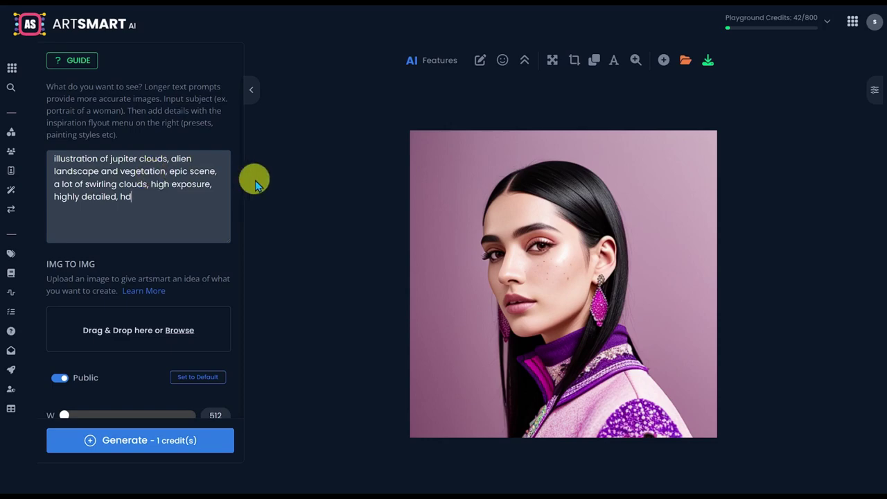
# Generate the Jupiter clouds landscape, then set the mode to Standard
pyautogui.click(139, 440)
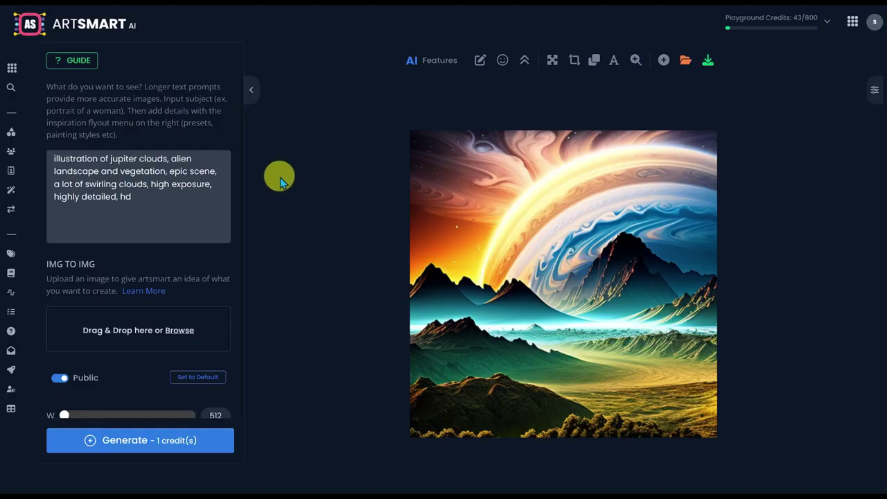
pyautogui.scroll(1, 197, 176)
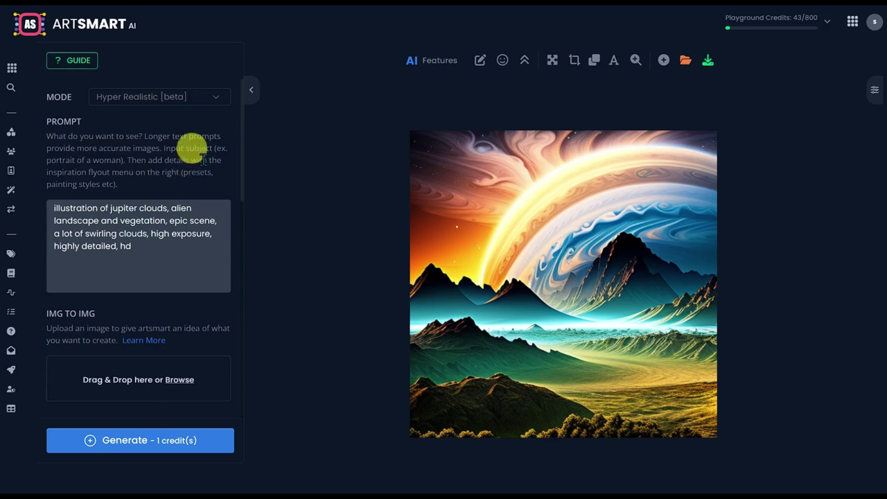
pyautogui.click(222, 97)
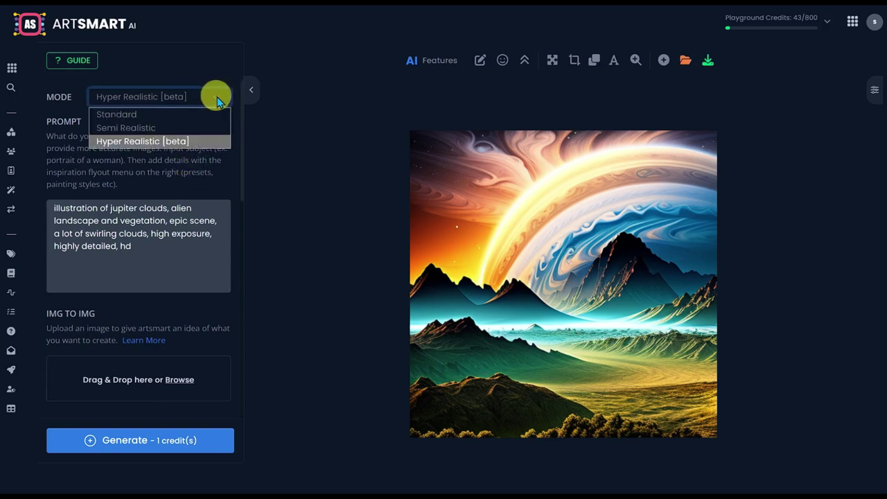
pyautogui.click(187, 104)
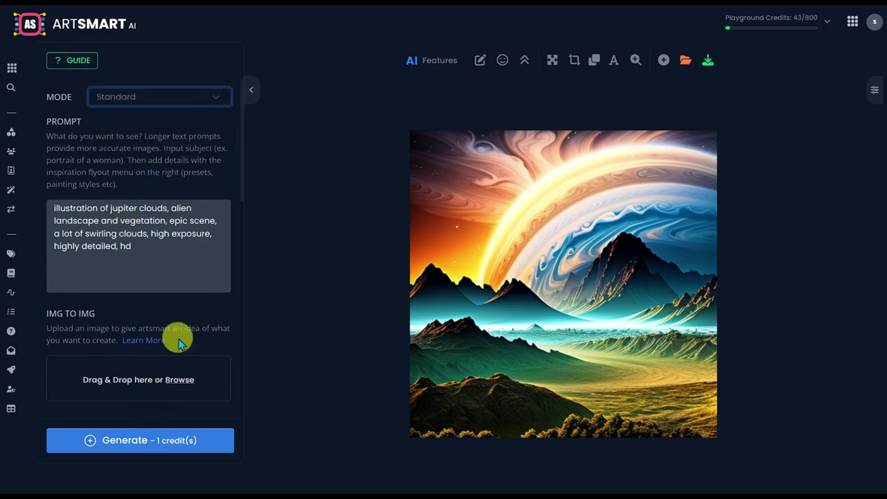
pyautogui.scroll(-10, 169, 321)
pyautogui.scroll(-3, 168, 321)
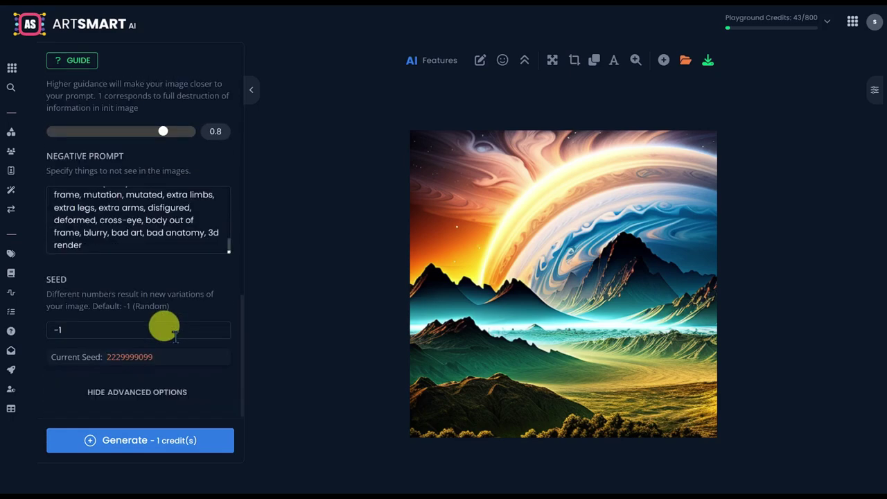
pyautogui.doubleClick(121, 357)
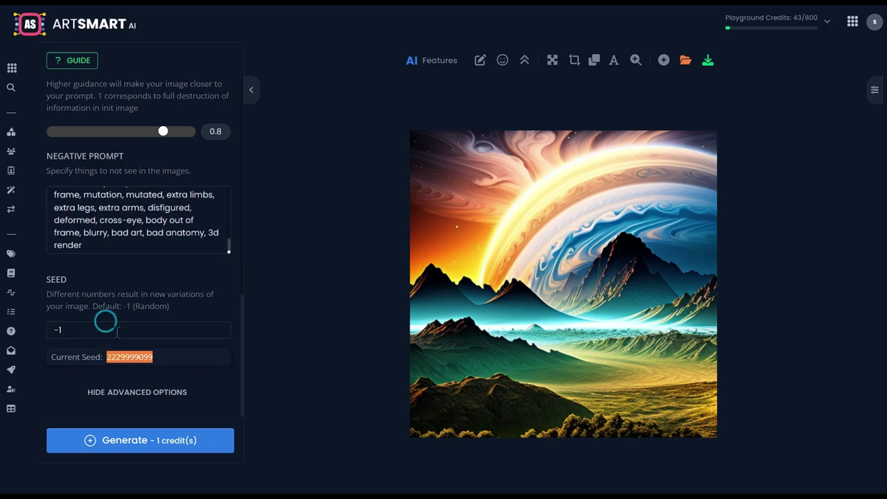
pyautogui.click(117, 331)
pyautogui.doubleClick(117, 331)
pyautogui.hotkey('ctrl', 'v')
pyautogui.click(139, 440)
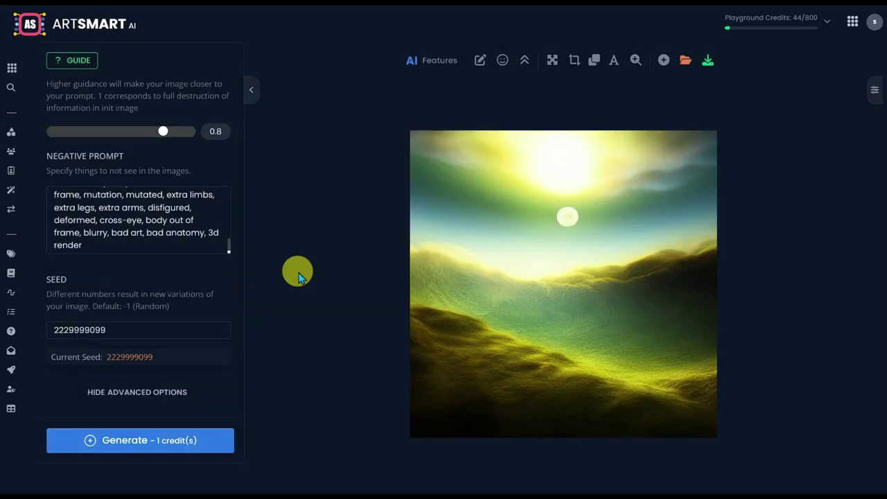
# Regenerate the Jupiter landscape in Semi Realistic mode
pyautogui.scroll(10, 224, 206)
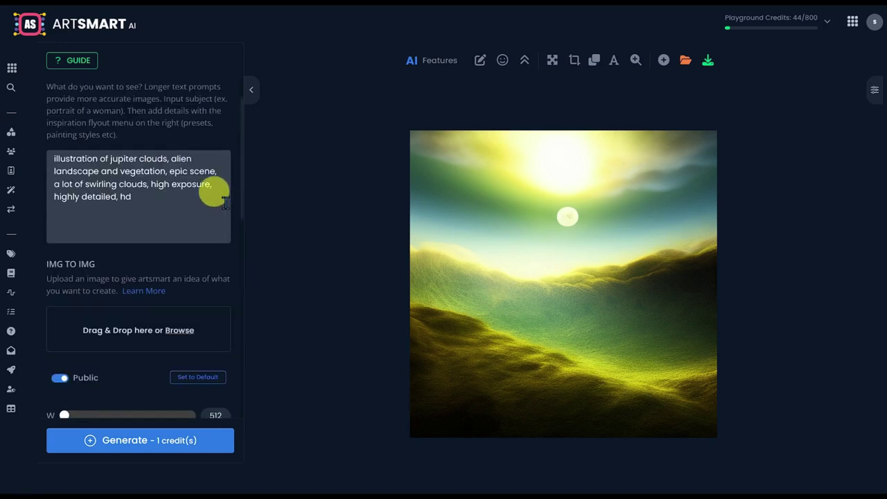
pyautogui.scroll(2, 225, 201)
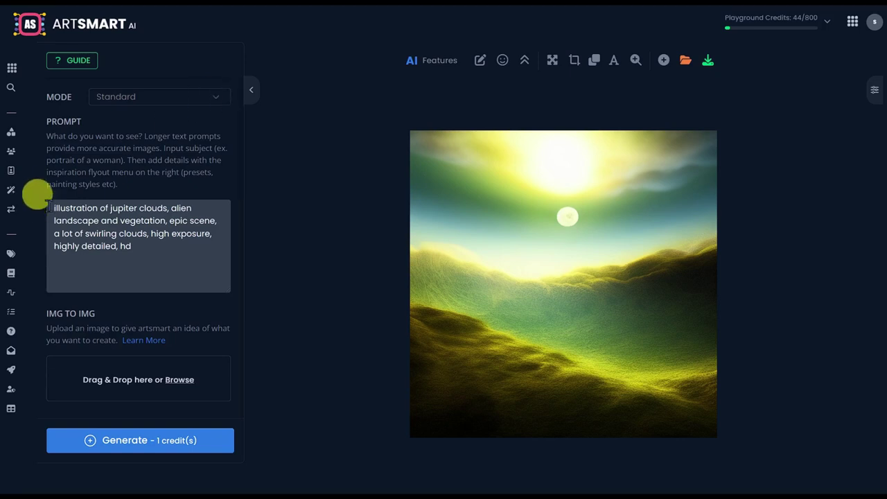
pyautogui.click(214, 101)
pyautogui.click(171, 127)
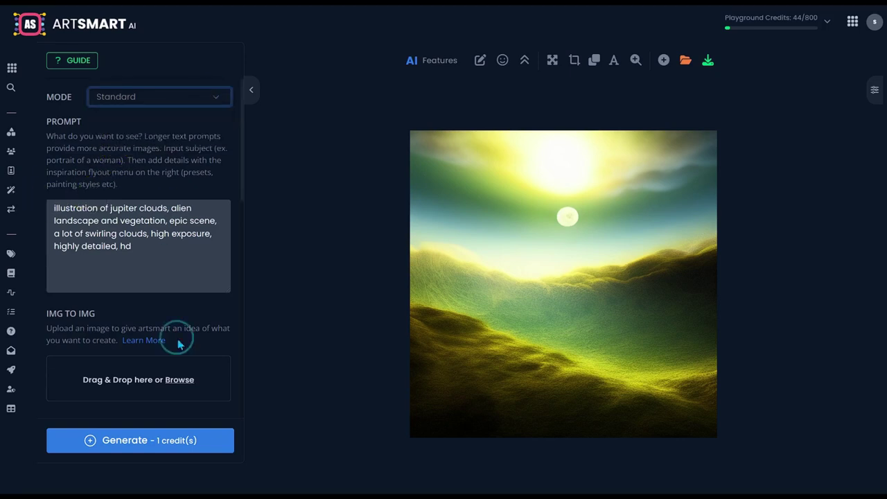
pyautogui.click(158, 442)
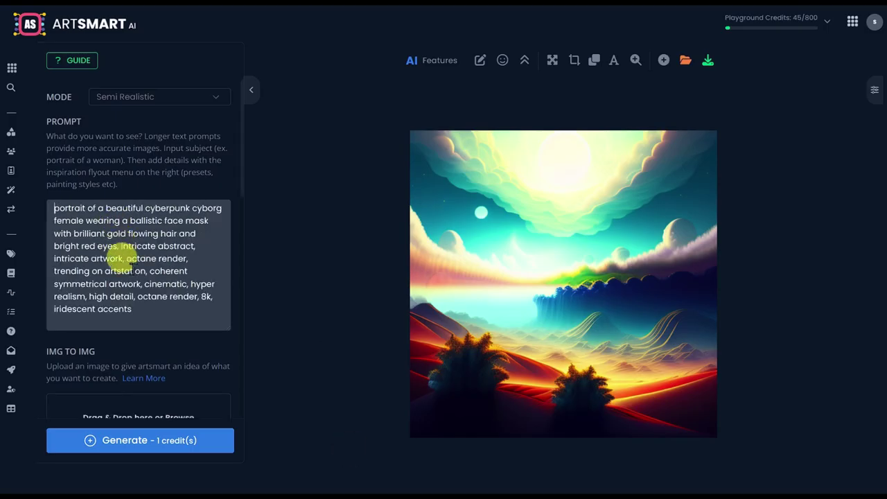
# Reset the seed to -1 and generate a cyberpunk cyborg portrait in a face mask
pyautogui.scroll(-10, 114, 277)
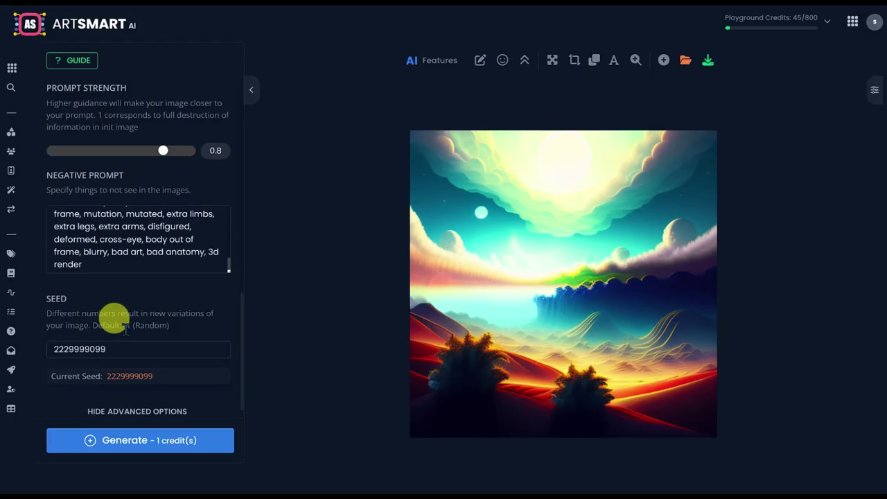
pyautogui.moveTo(46, 330); pyautogui.dragTo(174, 312)
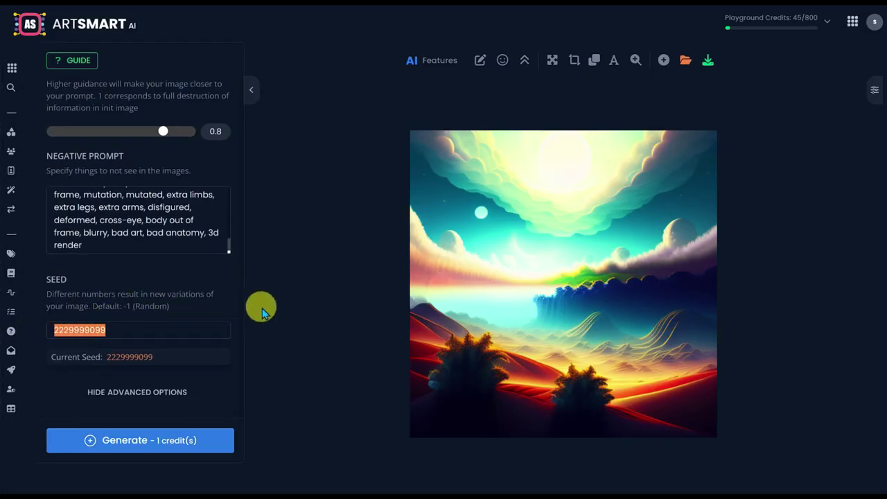
pyautogui.write('-1')
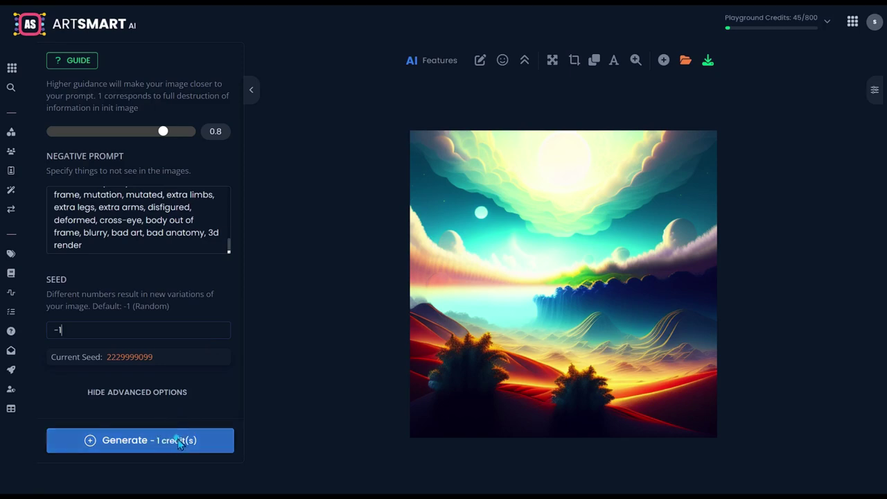
pyautogui.click(183, 438)
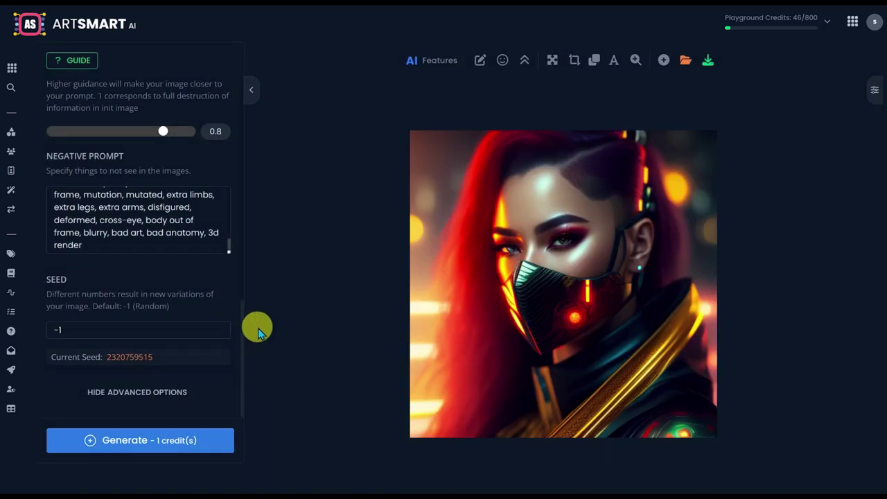
# Scroll back up and select the word 'ballistic' in the prompt
pyautogui.scroll(5, 151, 208)
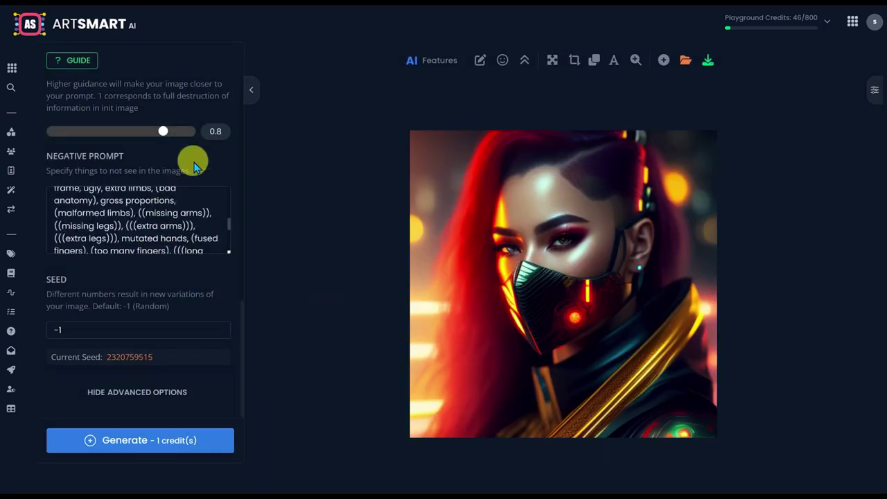
pyautogui.scroll(10, 187, 118)
pyautogui.scroll(1, 179, 128)
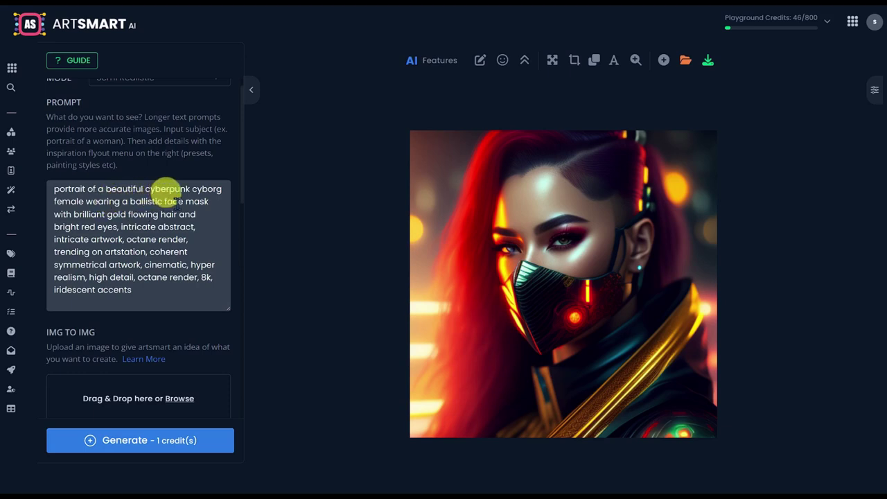
pyautogui.doubleClick(147, 201)
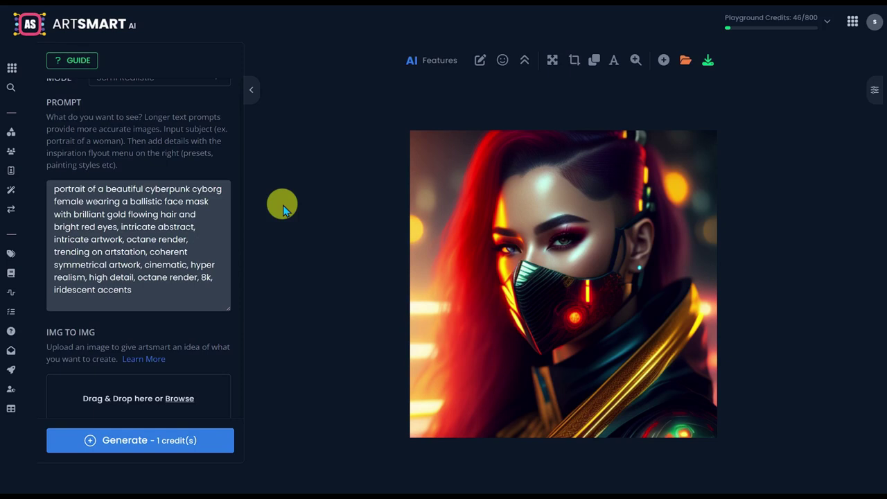
# Replace the prompt with the neon Operator Girl prompt and generate the puffy-coat portrait
pyautogui.tripleClick(168, 201)
pyautogui.write('detailed portrait a neon Operator Girl, cyberpunk futuristic neon, reflective puffy coat, decorated with traditional Japanese ornaments, illustrated, perfect face, fine details, realistic shaded, fine-face, pretty')
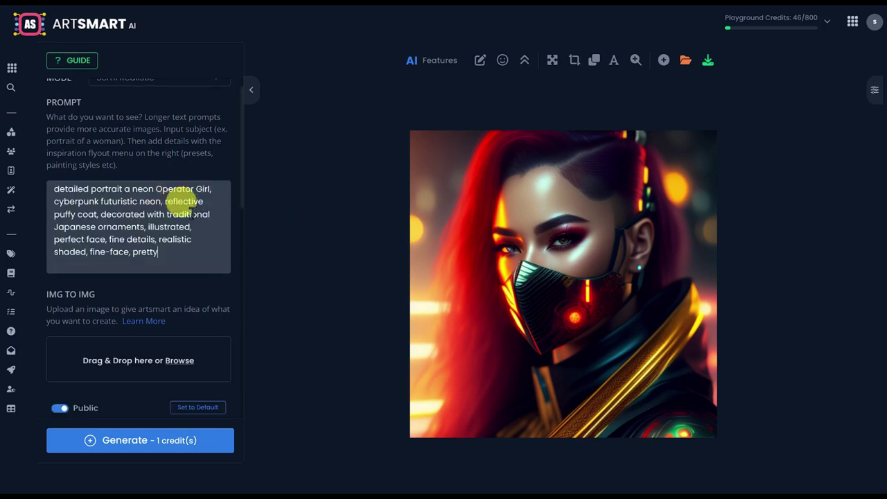
pyautogui.click(148, 438)
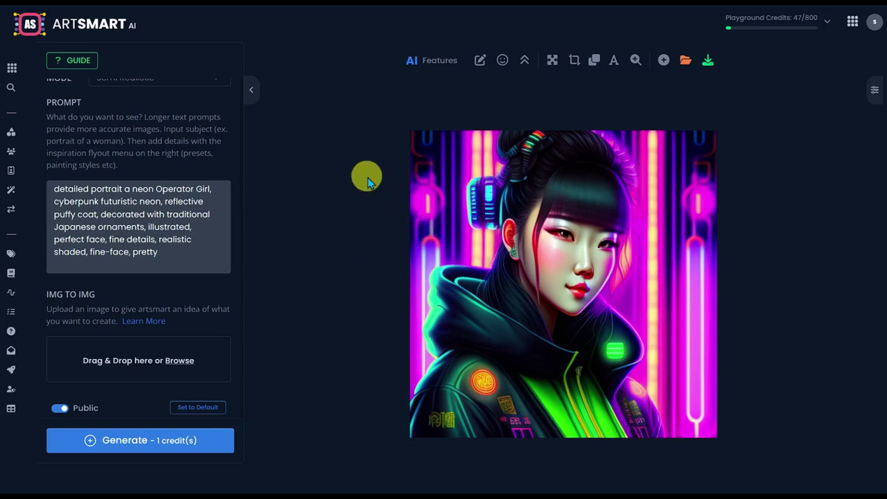
# Paste the porcelain dragon-face cyborg prompt over the old one and generate the golden dragon
pyautogui.tripleClick(181, 199)
pyautogui.write('complex 3d render ultra detailed of a beautiful porcelain profile dragon face , biomechanical cyborg, analog, 150 mm lens, beautiful natural soft rim light, big leaves and stems, roots, fine foliage lace, colorful details, versace high fashion haute couture, pearl earring, art nouveau fashion embroidered, steampunk, intricate details, mesh wire, mandelbrot fractal, anatomical, facial muscles, cable wires, microchip, elegant, hyper realistic, ultra detailed, octane render, volumetric lighting, 8k post-production')
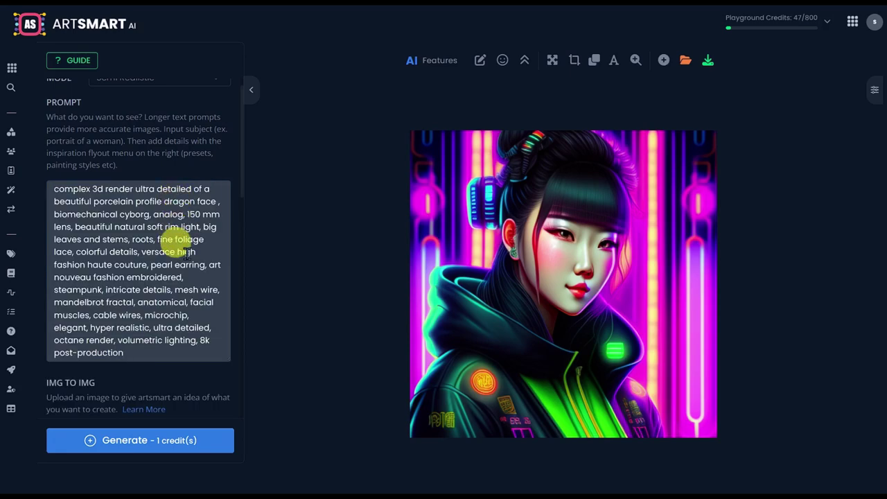
pyautogui.scroll(-1, 174, 277)
pyautogui.click(174, 437)
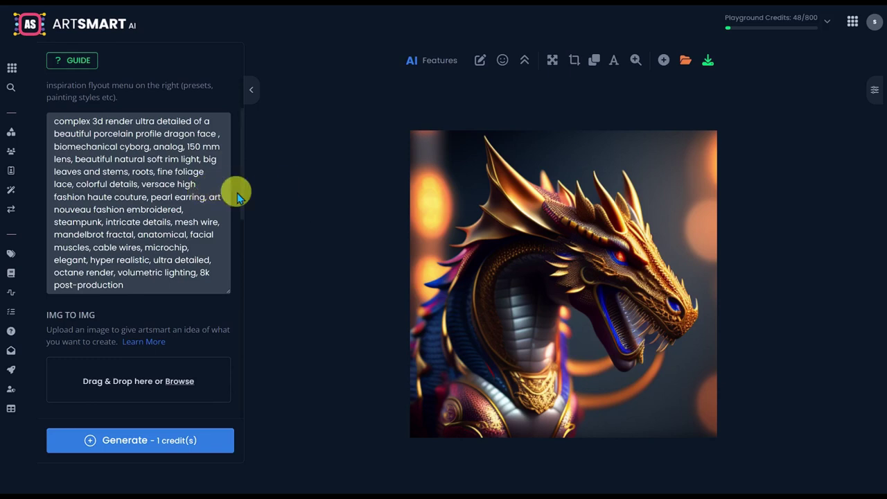
pyautogui.scroll(3, 236, 197)
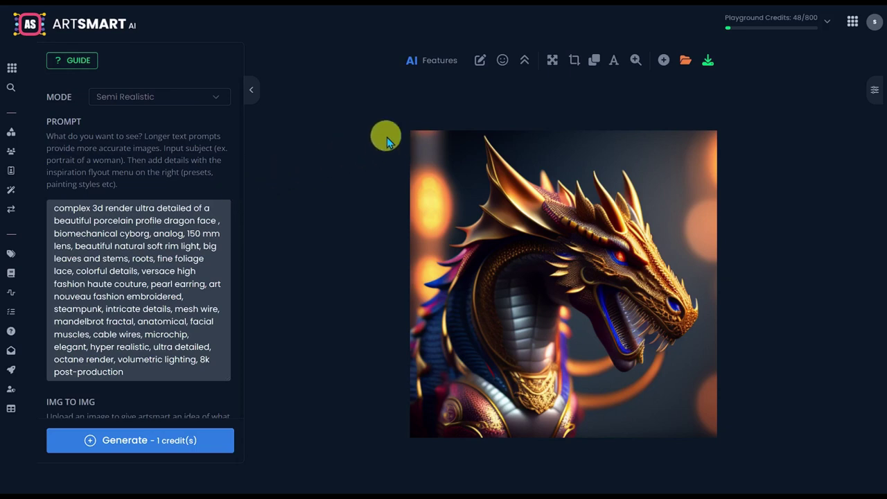
# Brush an inpainting mask over the dragon's eye and enter 'blue eyes' as the prompt
pyautogui.click(479, 61)
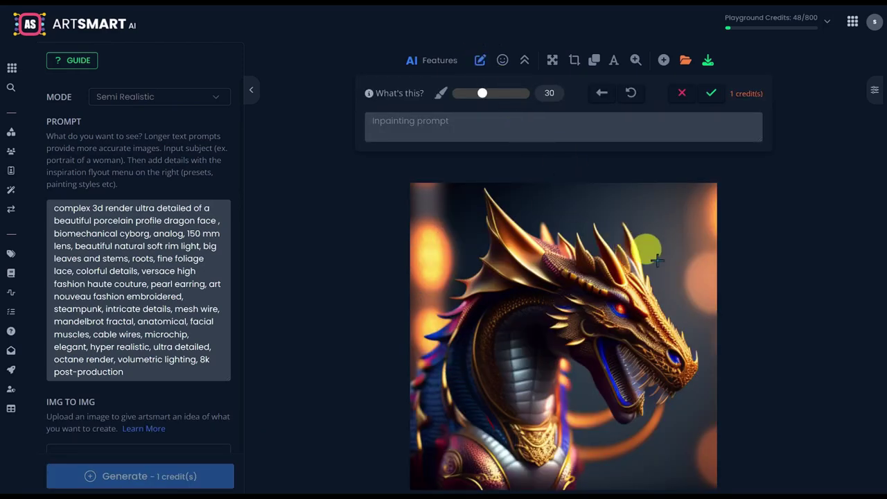
pyautogui.scroll(-1, 657, 261)
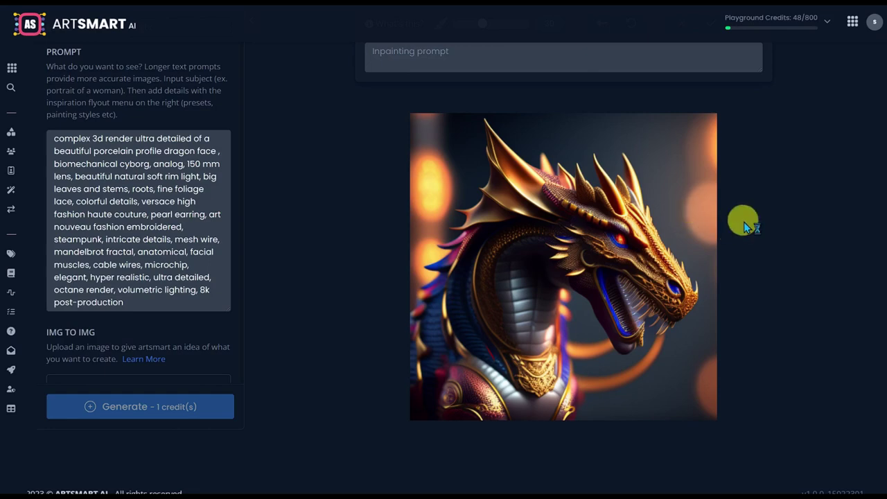
pyautogui.scroll(1, 743, 223)
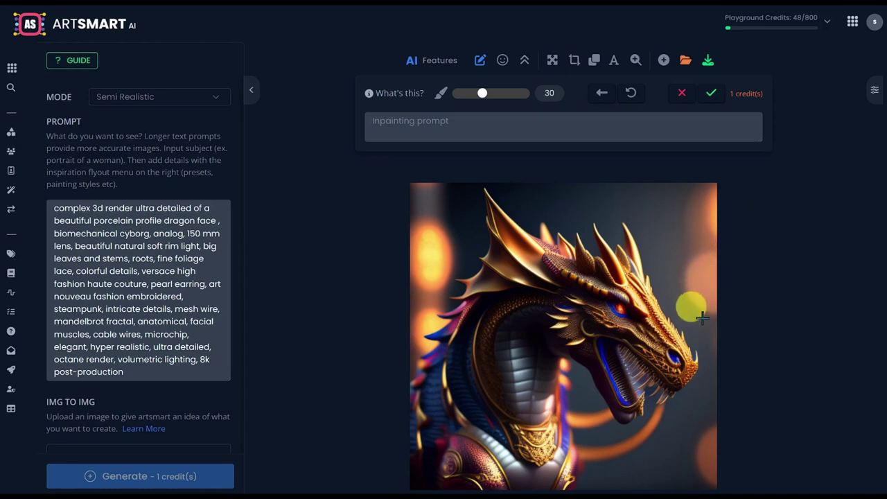
pyautogui.click(620, 307)
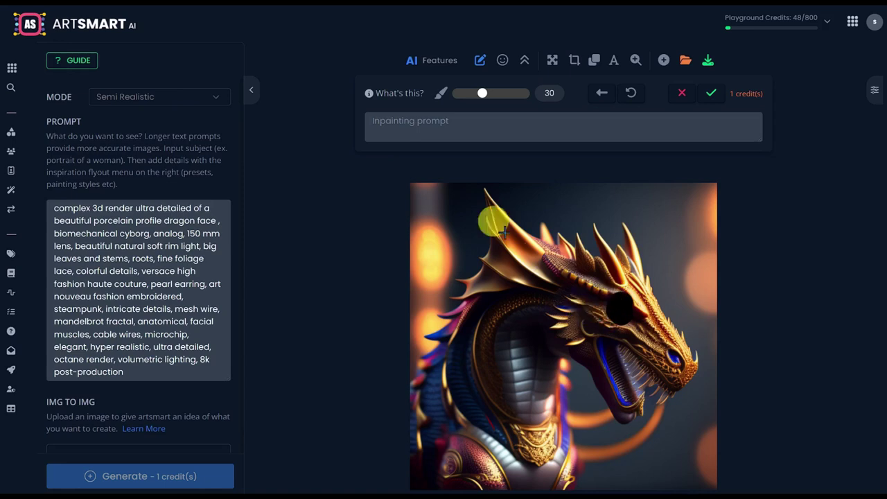
pyautogui.click(436, 124)
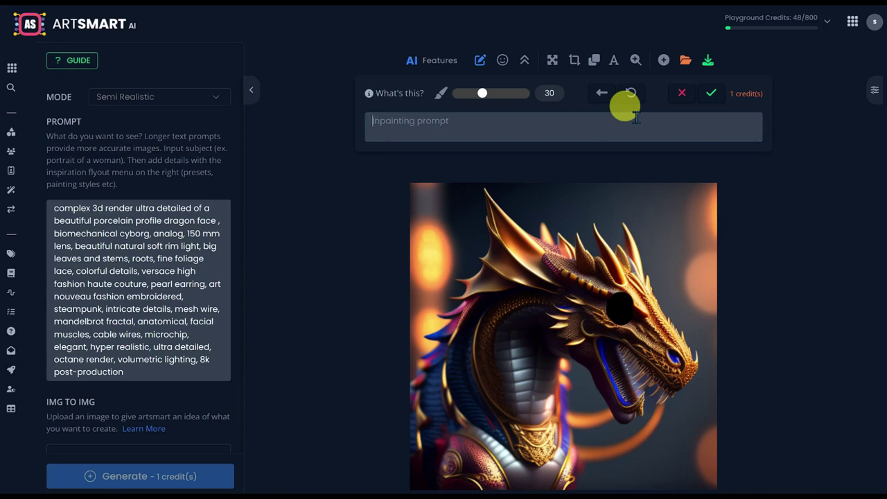
pyautogui.write('blue eyes')
# Apply the 'blue eyes' inpainting to the masked eye and zoom to inspect the result
pyautogui.click(710, 94)
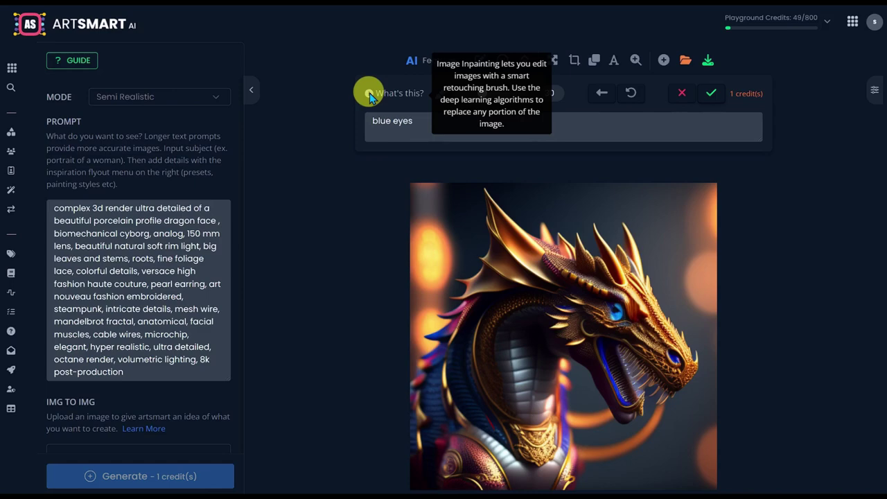
pyautogui.hotkey('ctrl', '+')
pyautogui.hotkey('ctrl', '+')
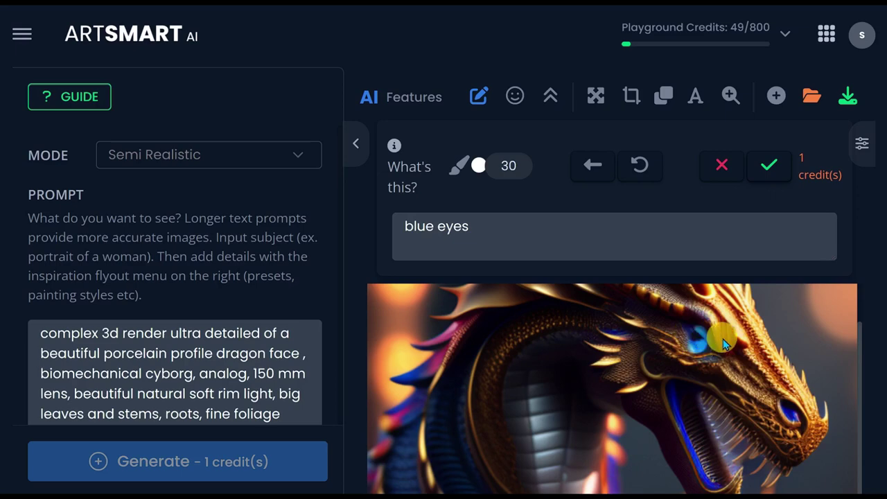
pyautogui.hotkey('ctrl', '-')
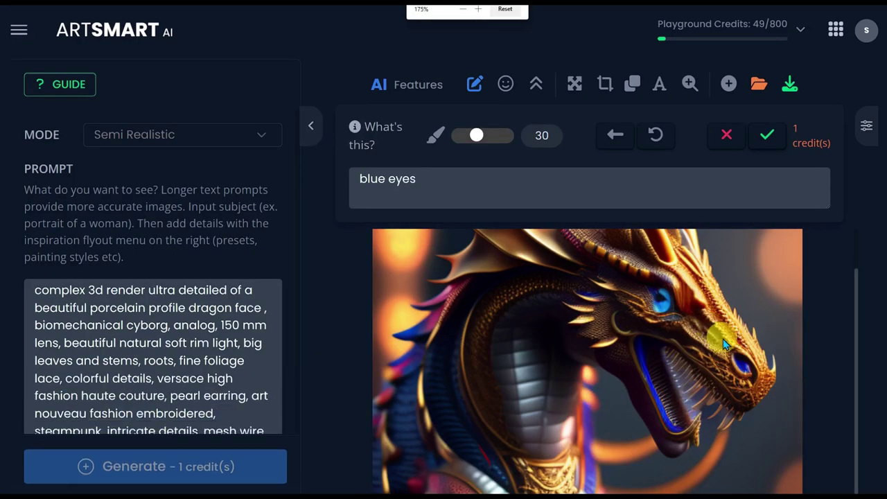
pyautogui.hotkey('ctrl', '-')
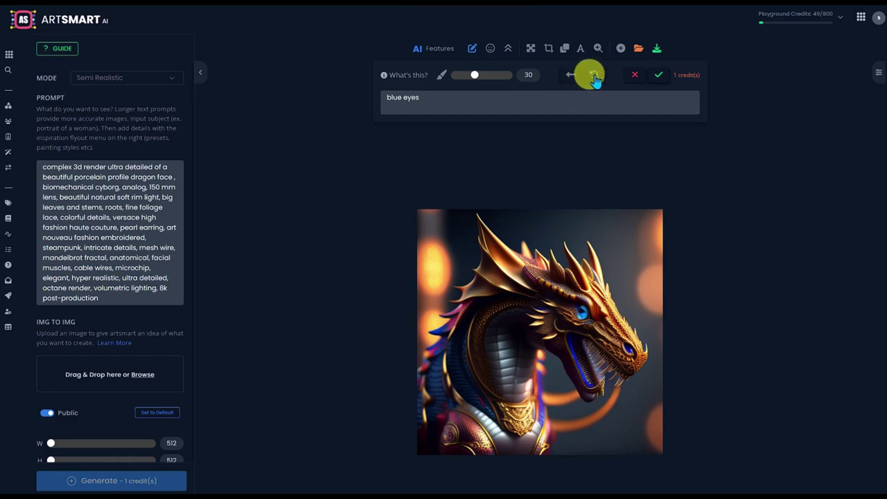
# Undo the eye inpainting twice to bring back the masked eye
pyautogui.click(568, 78)
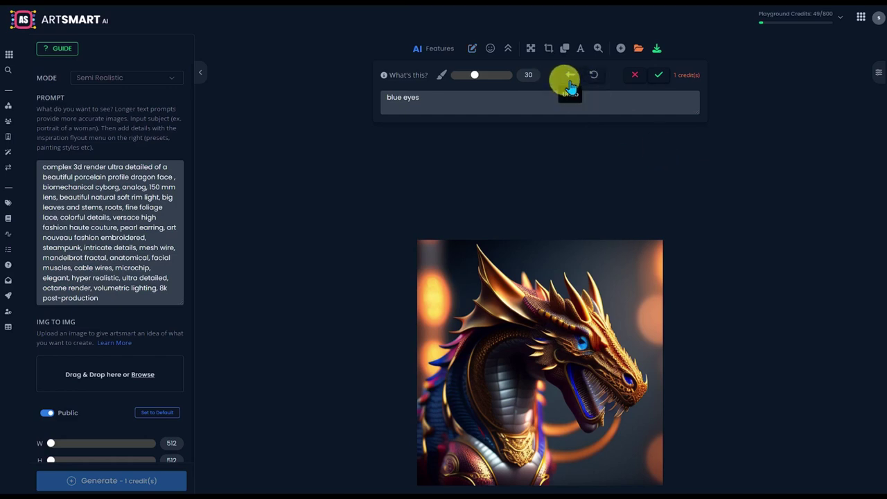
pyautogui.click(571, 84)
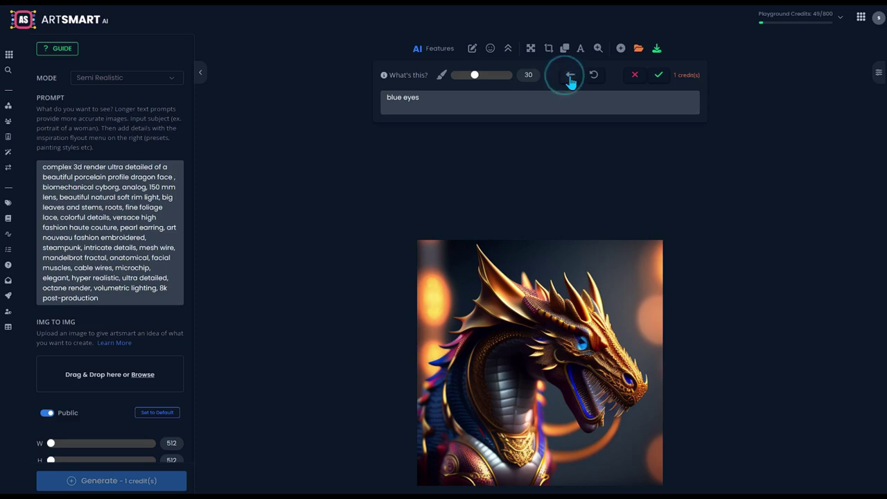
pyautogui.click(571, 83)
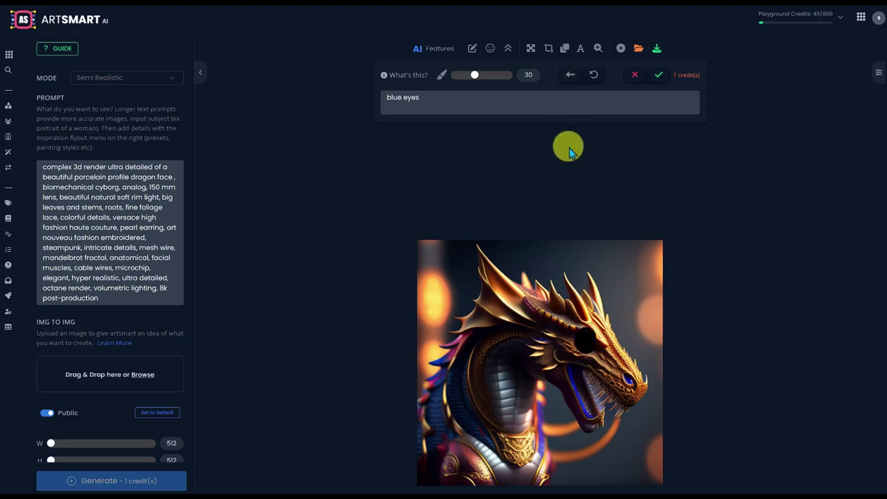
# Reapply the eye inpainting with the prompt 'dragon with blue eyes'
pyautogui.click(386, 98)
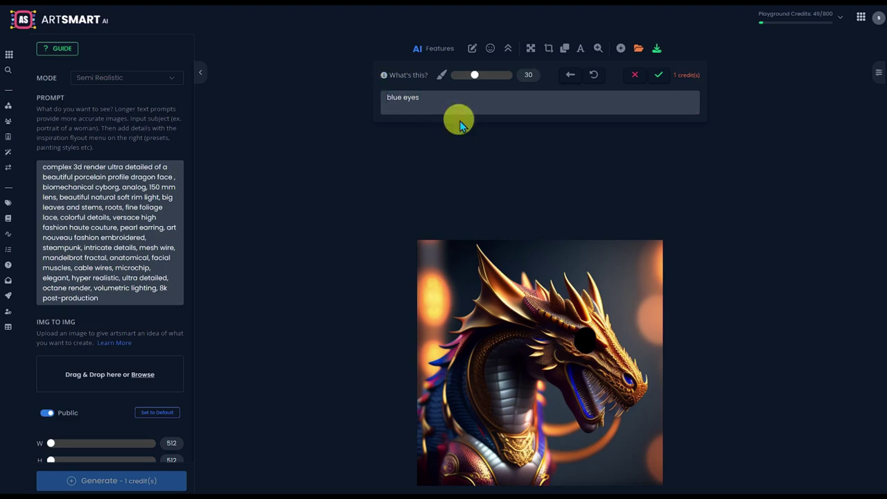
pyautogui.write('dragon with')
pyautogui.click(659, 75)
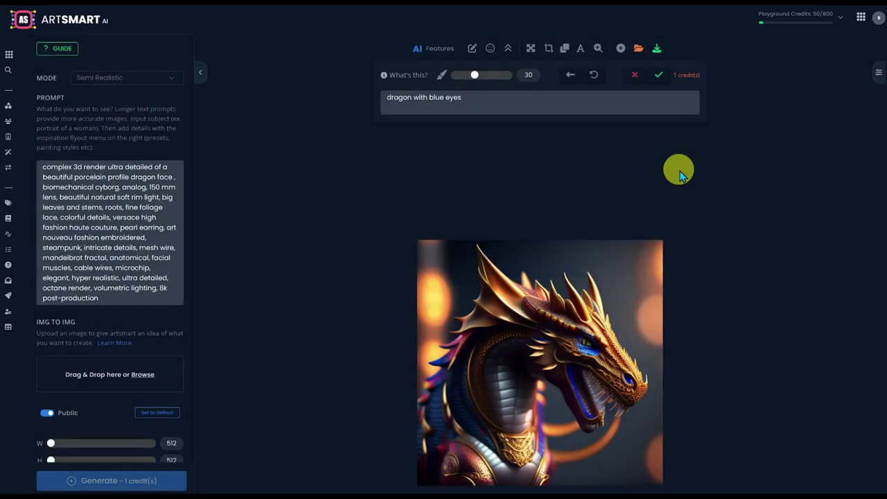
pyautogui.hotkey('ctrl', '+')
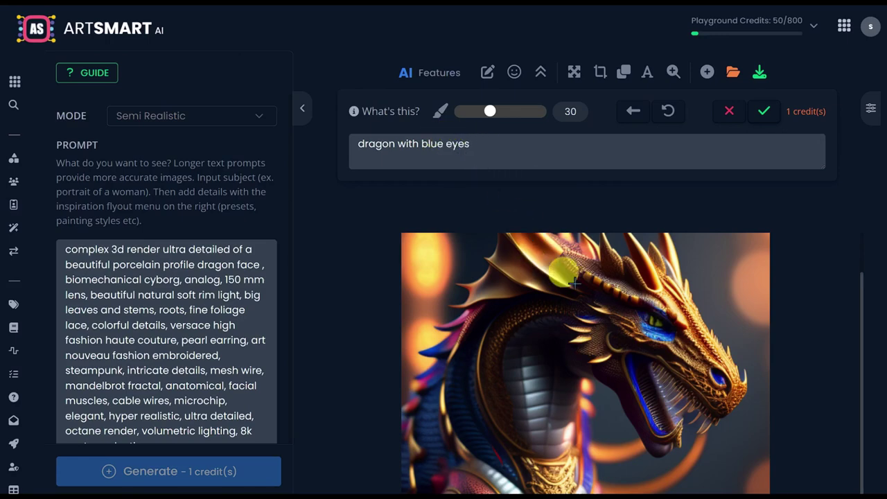
pyautogui.hotkey('ctrl', '-')
pyautogui.hotkey('ctrl', '-')
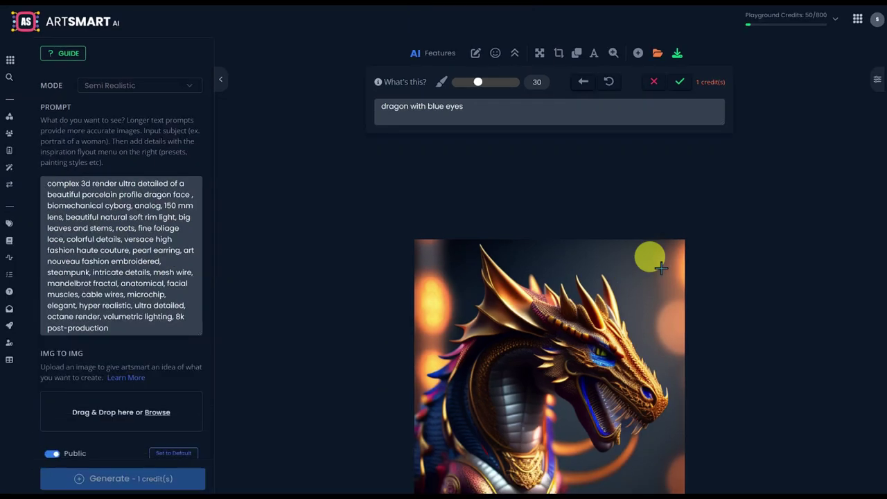
pyautogui.scroll(-1, 684, 258)
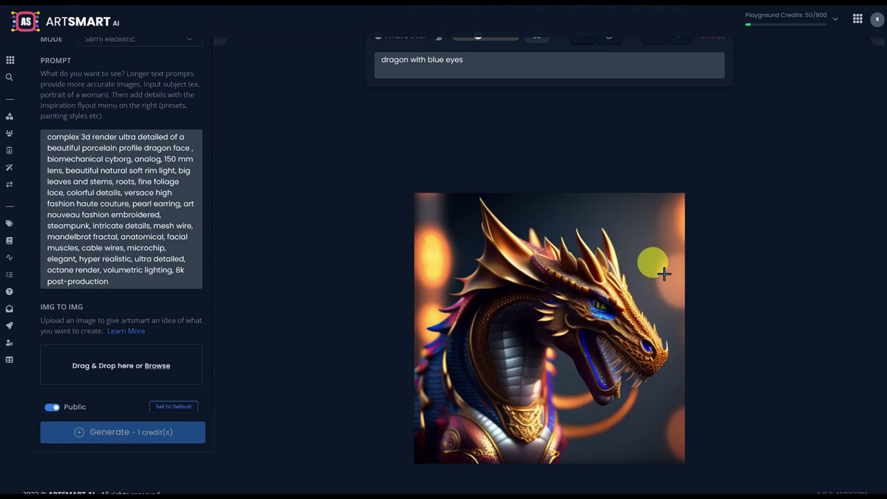
# Mask the dragon's head spikes and inpaint with the prompt 'dragon with a crown on its head'
pyautogui.moveTo(614, 267)
pyautogui.mouseDown()
pyautogui.moveTo(600, 238)
pyautogui.moveTo(585, 237)
pyautogui.moveTo(568, 263)
pyautogui.moveTo(563, 247)
pyautogui.moveTo(554, 261)
pyautogui.moveTo(576, 274)
pyautogui.moveTo(548, 245)
pyautogui.moveTo(578, 248)
pyautogui.moveTo(540, 236)
pyautogui.mouseUp()
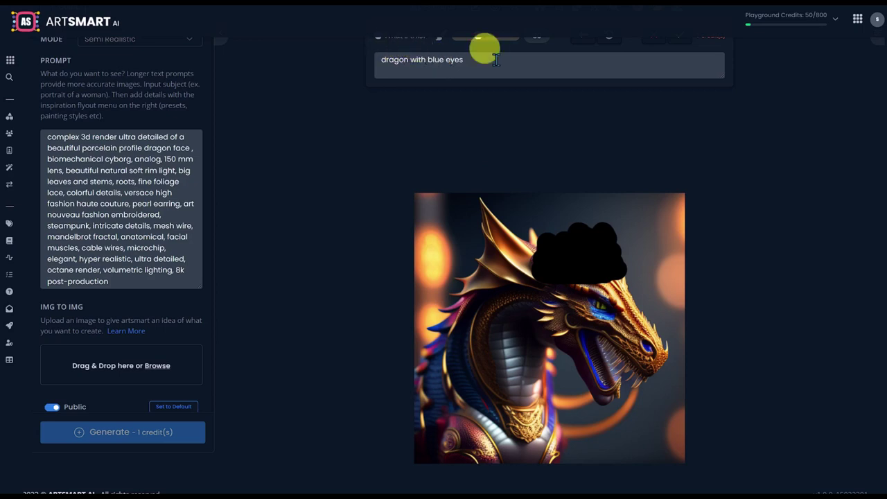
pyautogui.moveTo(493, 60); pyautogui.dragTo(420, 58)
pyautogui.write('a crow')
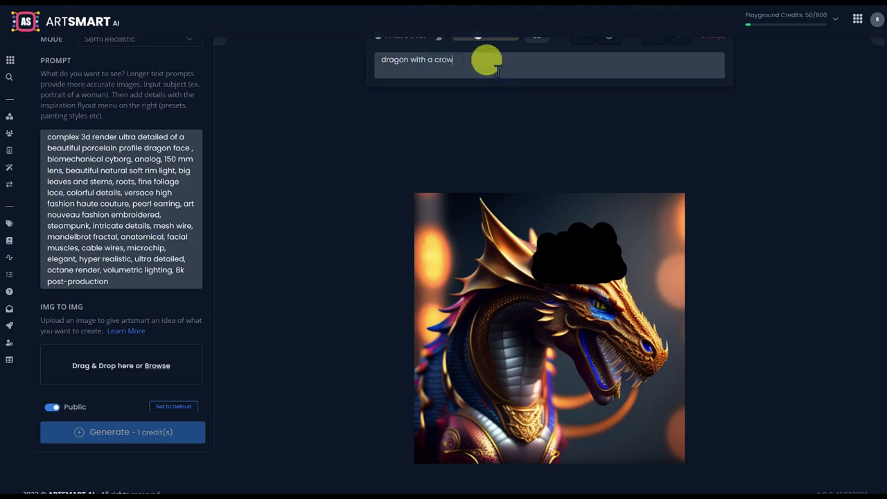
pyautogui.write('n on its head')
pyautogui.scroll(1, 483, 60)
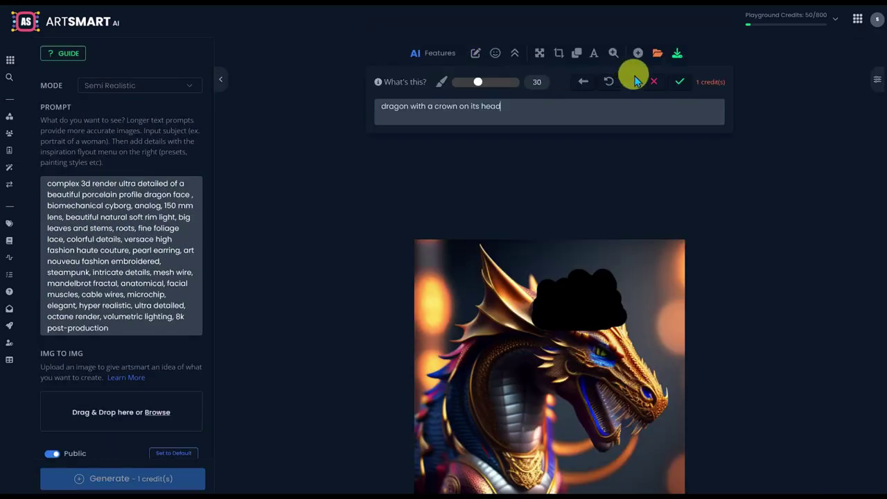
pyautogui.click(679, 81)
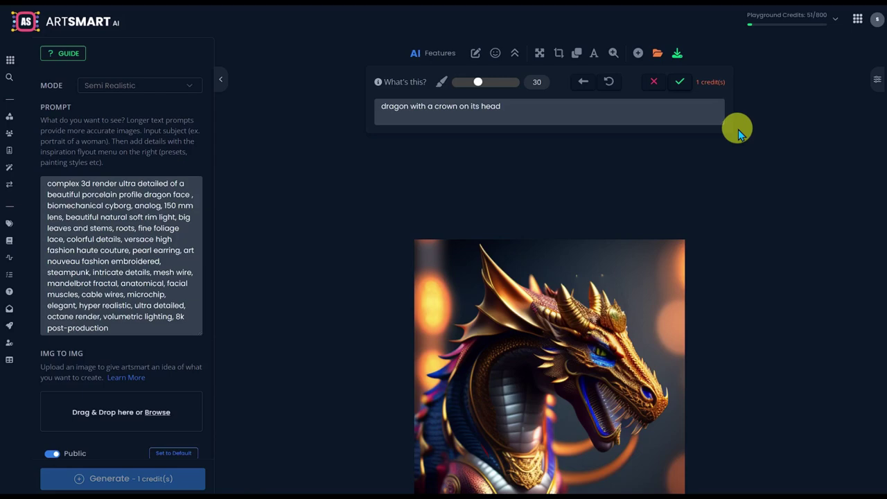
pyautogui.scroll(-1, 624, 239)
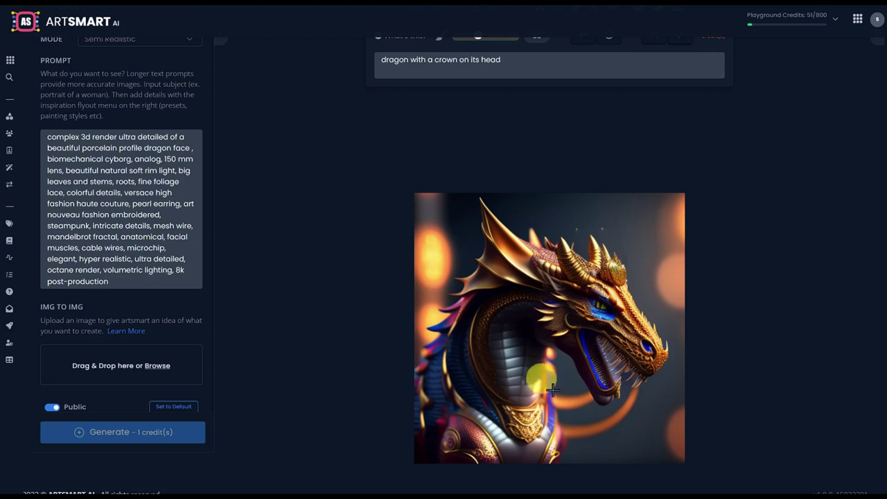
# Mask the dragon's chest and inpaint with 'a green necklace around its neck'
pyautogui.moveTo(545, 380)
pyautogui.mouseDown()
pyautogui.moveTo(525, 436)
pyautogui.moveTo(523, 413)
pyautogui.moveTo(502, 410)
pyautogui.moveTo(473, 336)
pyautogui.moveTo(449, 317)
pyautogui.moveTo(455, 350)
pyautogui.moveTo(494, 409)
pyautogui.moveTo(453, 355)
pyautogui.moveTo(504, 425)
pyautogui.moveTo(544, 399)
pyautogui.moveTo(551, 369)
pyautogui.moveTo(532, 397)
pyautogui.moveTo(505, 405)
pyautogui.mouseUp()
pyautogui.moveTo(428, 60); pyautogui.dragTo(508, 61)
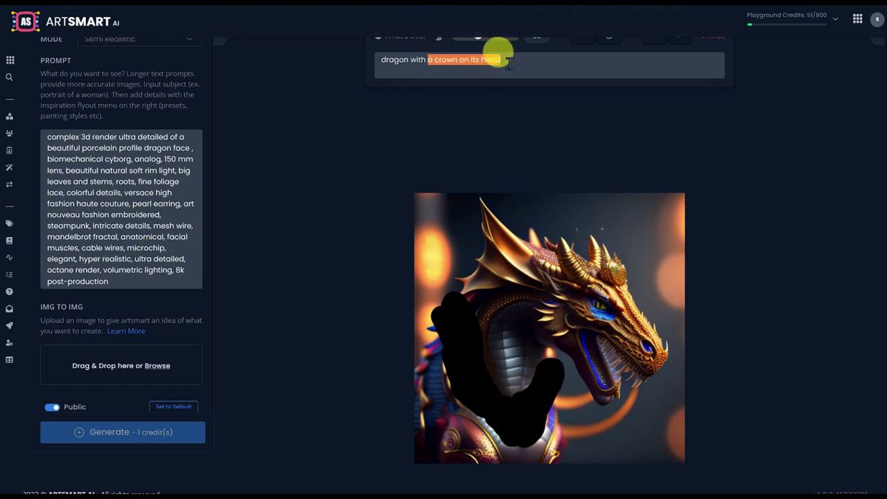
pyautogui.write('a green n')
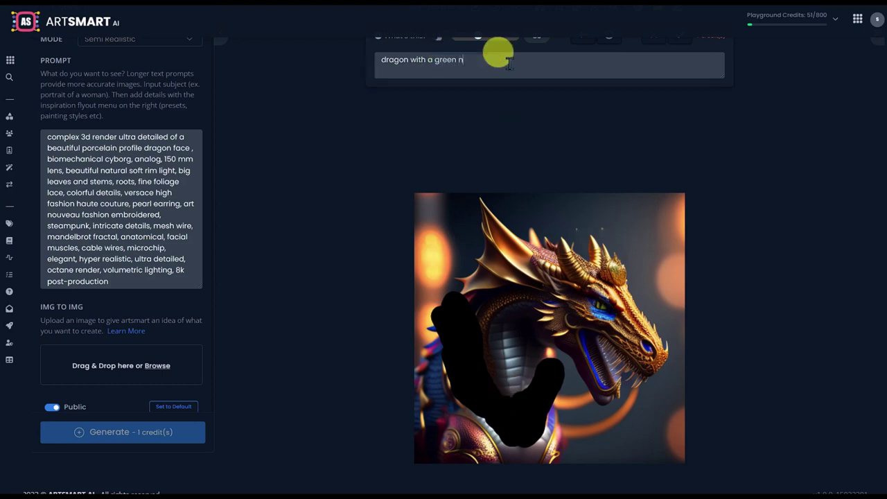
pyautogui.write('ecklace around its neck')
pyautogui.press('Return')
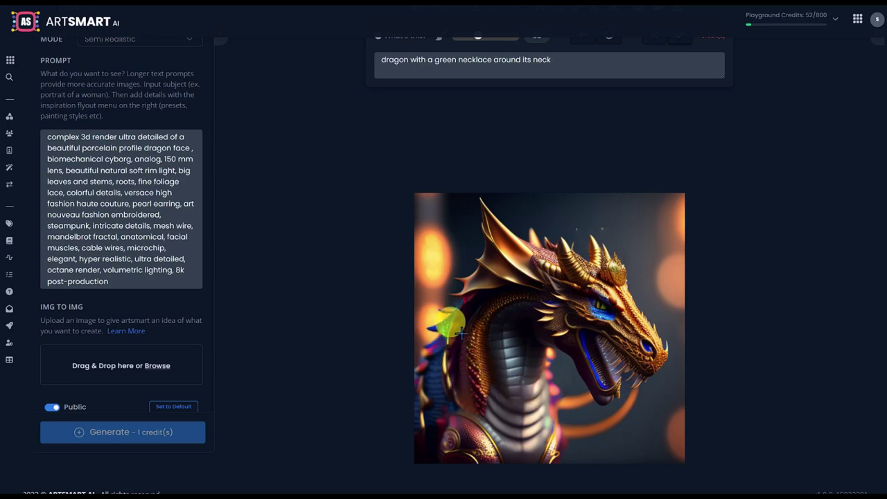
pyautogui.scroll(1, 480, 329)
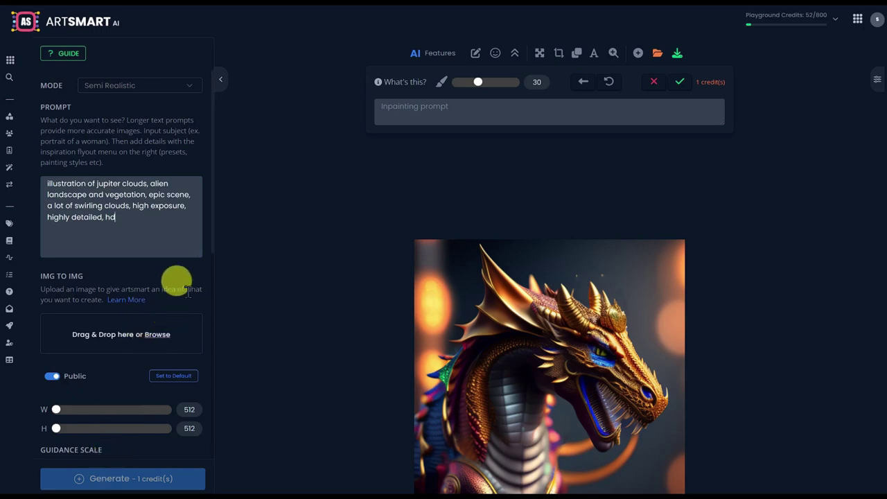
# Close the inpainting editor and generate a landscape from the Jupiter clouds prompt
pyautogui.click(678, 81)
pyautogui.click(132, 432)
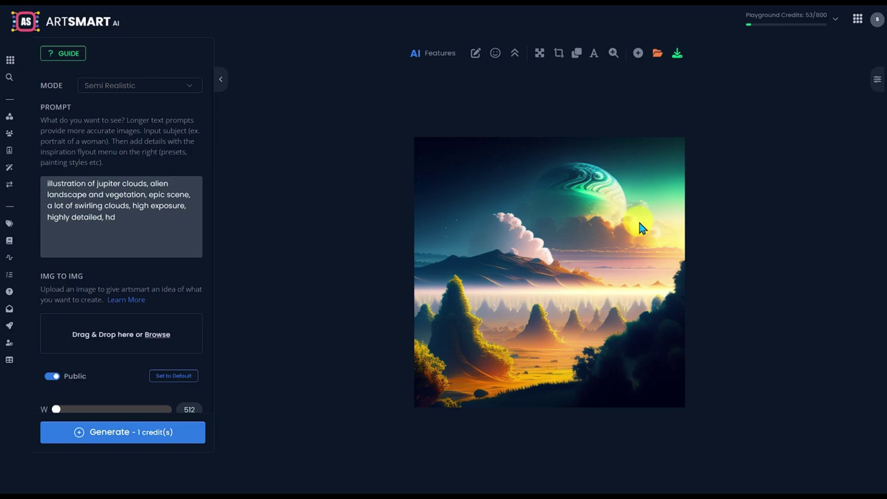
pyautogui.click(522, 380)
# Mask the lower middle of the landscape and inpaint a 'tree' there
pyautogui.click(475, 52)
pyautogui.moveTo(530, 454); pyautogui.dragTo(531, 362)
pyautogui.click(438, 112)
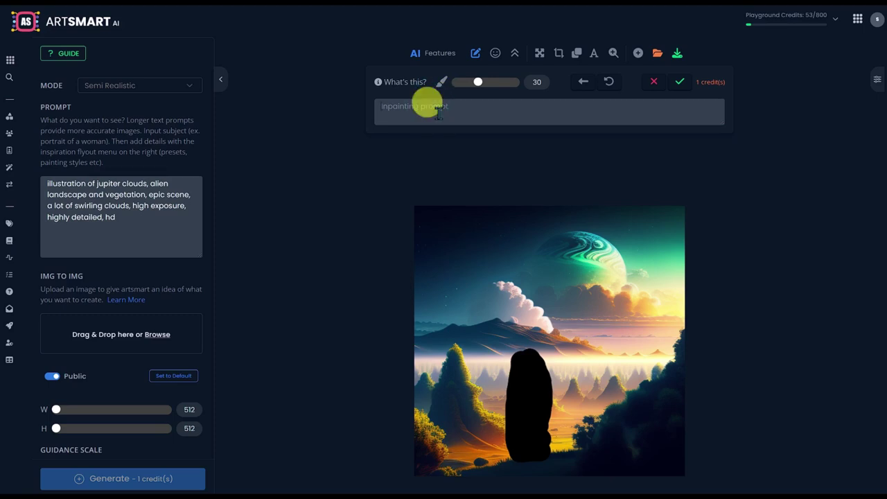
pyautogui.write('tree')
pyautogui.click(679, 83)
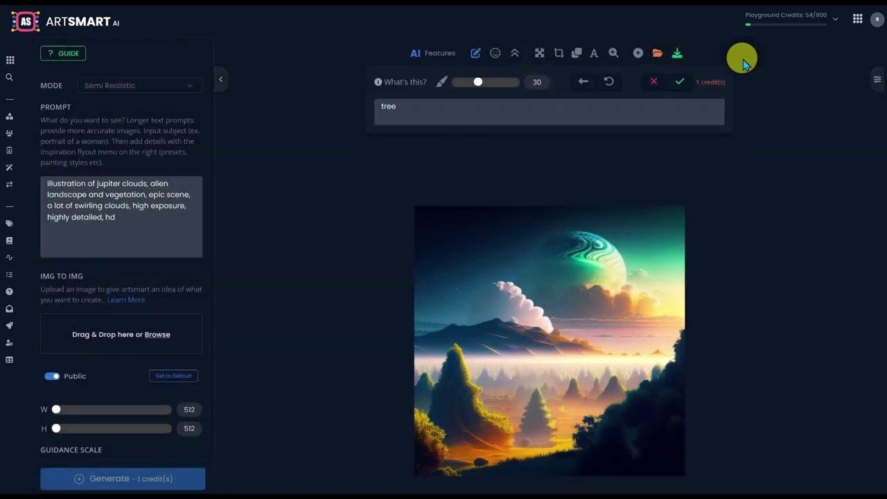
pyautogui.scroll(-1, 667, 280)
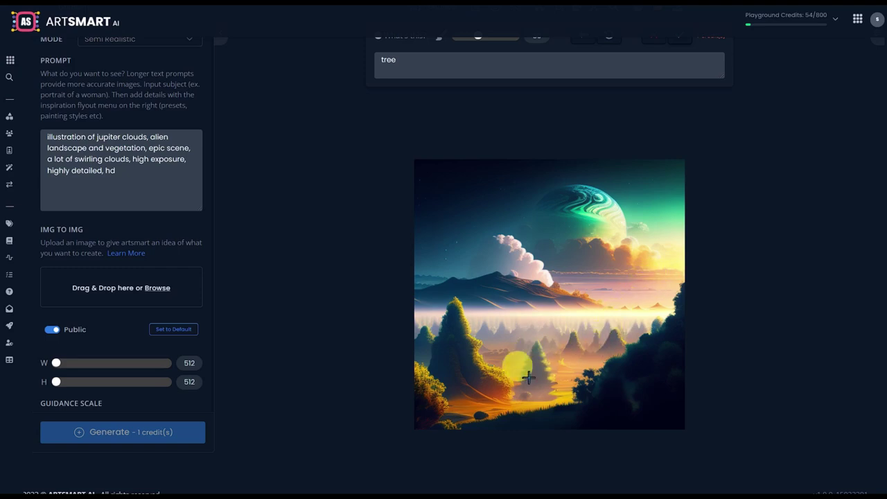
pyautogui.scroll(1, 534, 384)
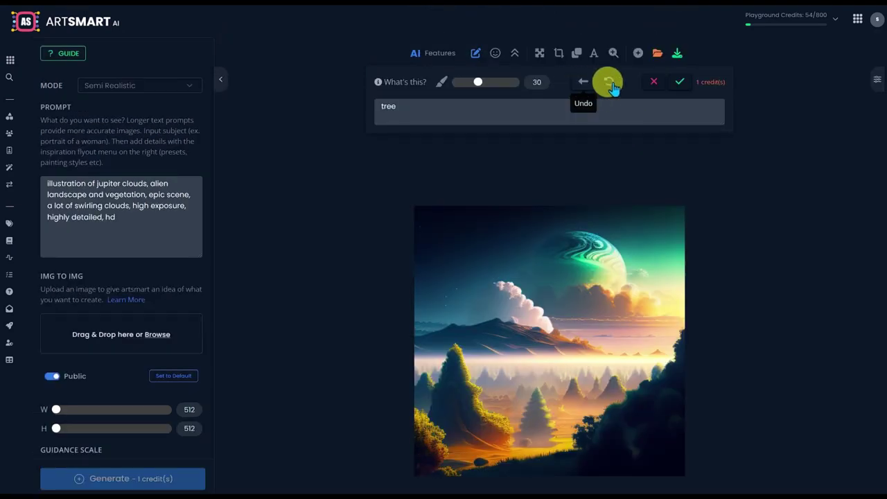
# Reset the canvas to a blank image and close the inpainting editor
pyautogui.click(609, 83)
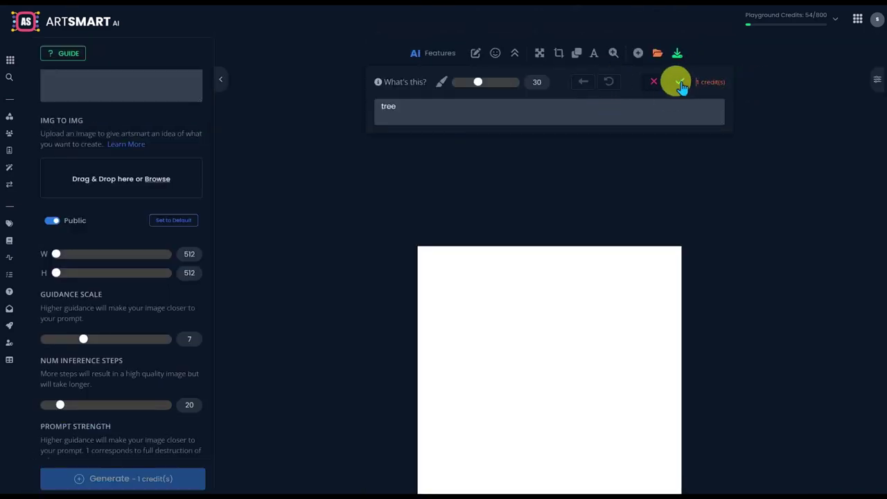
pyautogui.click(653, 82)
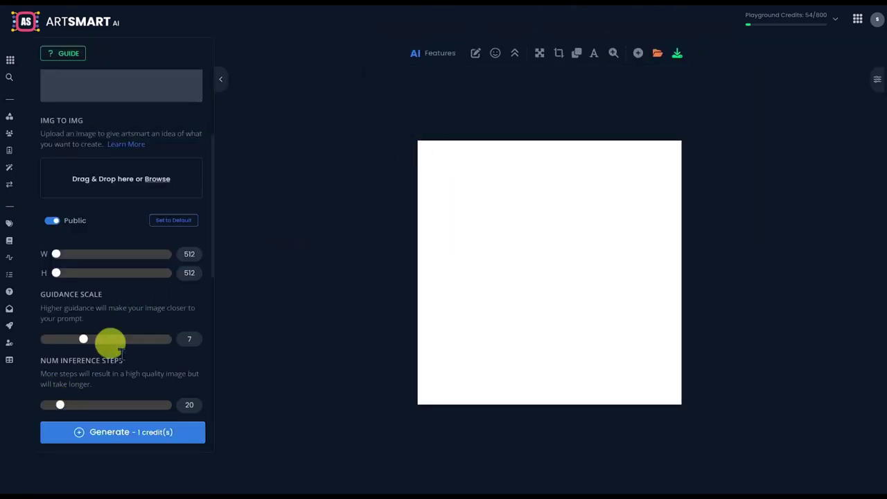
pyautogui.scroll(2, 143, 319)
pyautogui.scroll(-2, 149, 315)
# Generate a fresh Jupiter landscape and inpaint 'eagle flying' into its upper-left sky
pyautogui.click(128, 436)
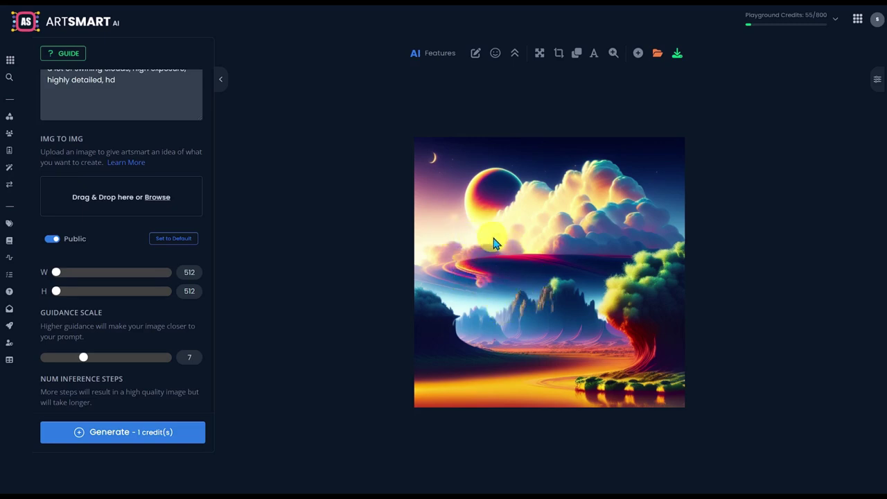
pyautogui.click(475, 52)
pyautogui.moveTo(428, 284)
pyautogui.mouseDown()
pyautogui.moveTo(456, 291)
pyautogui.moveTo(465, 281)
pyautogui.moveTo(421, 286)
pyautogui.moveTo(472, 296)
pyautogui.moveTo(448, 269)
pyautogui.mouseUp()
pyautogui.click(431, 115)
pyautogui.write('eagle flying')
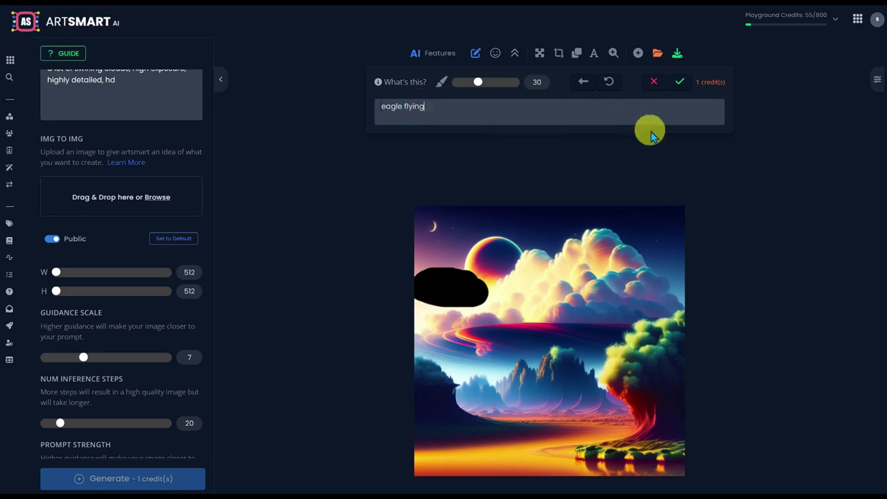
pyautogui.scroll(-1, 657, 145)
pyautogui.scroll(1, 641, 203)
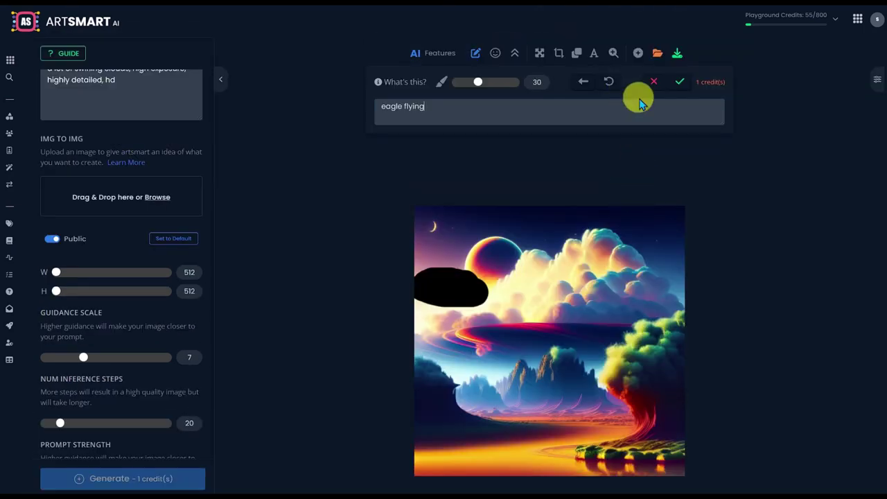
pyautogui.click(680, 82)
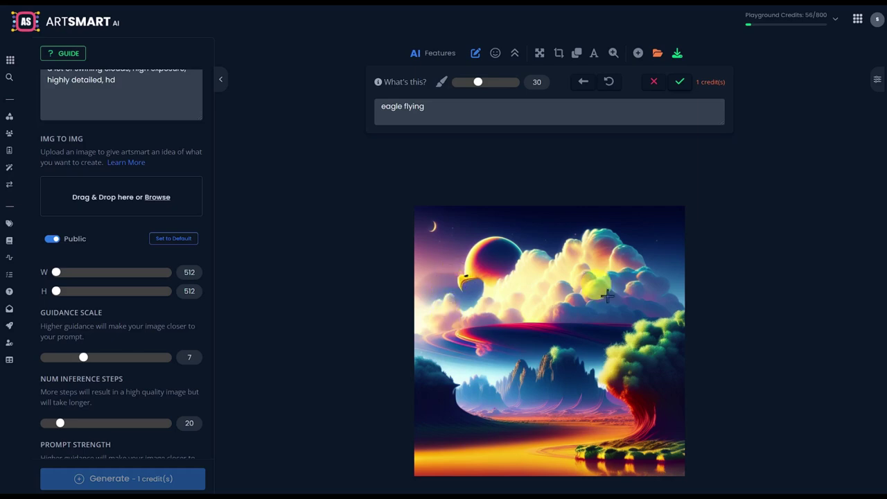
# Mask the lower-right tree and inpaint it with 'a dog sitting under a tree'
pyautogui.click(476, 54)
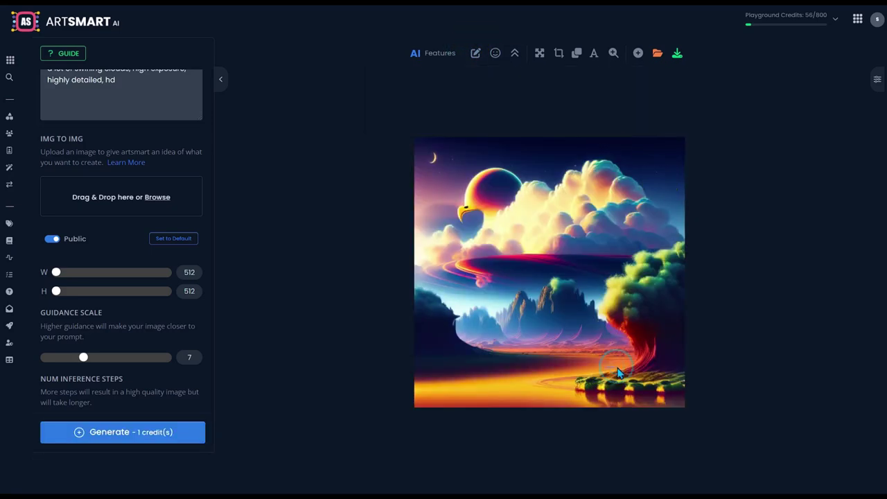
pyautogui.click(475, 54)
pyautogui.moveTo(612, 433)
pyautogui.mouseDown()
pyautogui.moveTo(594, 420)
pyautogui.moveTo(604, 411)
pyautogui.moveTo(614, 426)
pyautogui.moveTo(628, 416)
pyautogui.mouseUp()
pyautogui.click(376, 105)
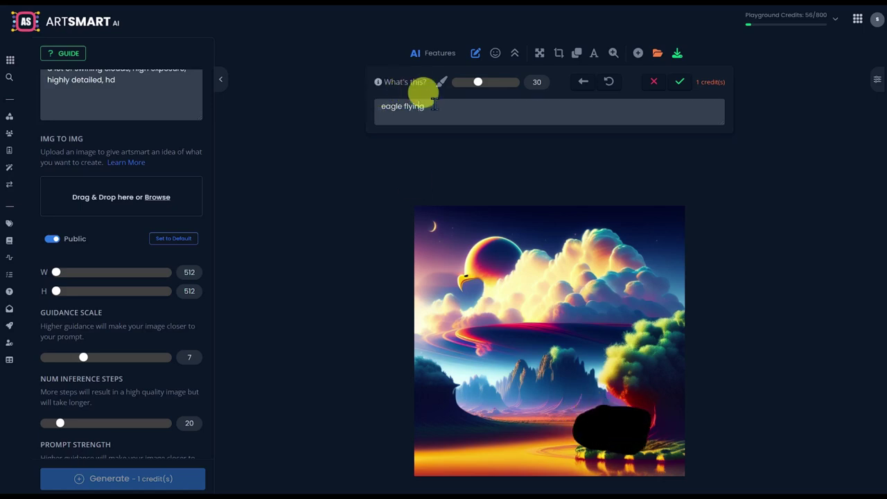
pyautogui.hotkey('ctrl', 'a')
pyautogui.write('a dog sitting under ab')
pyautogui.write('ree')
pyautogui.click(680, 82)
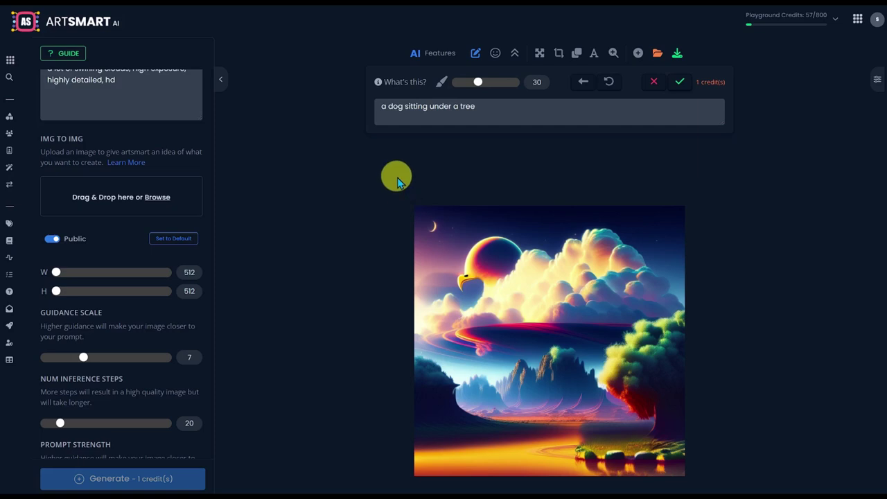
# Reset the canvas and load the couple illustration as the image-to-image reference
pyautogui.click(609, 82)
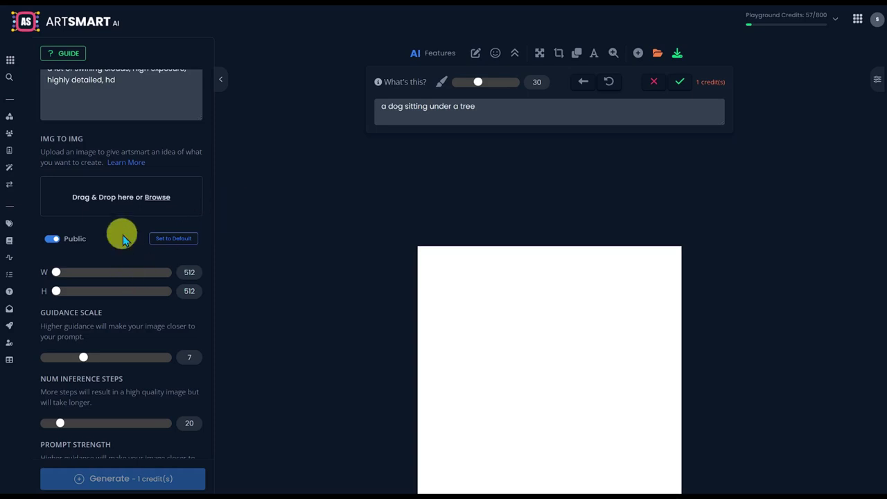
pyautogui.click(115, 199)
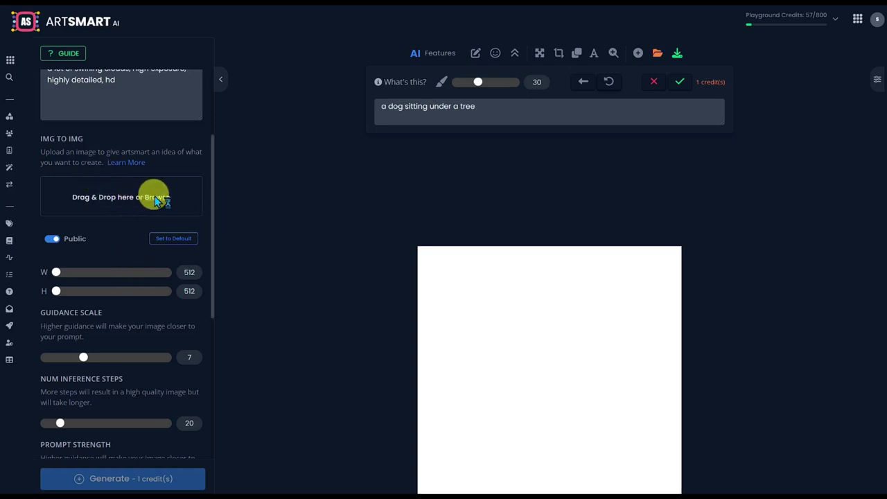
pyautogui.doubleClick(296, 161)
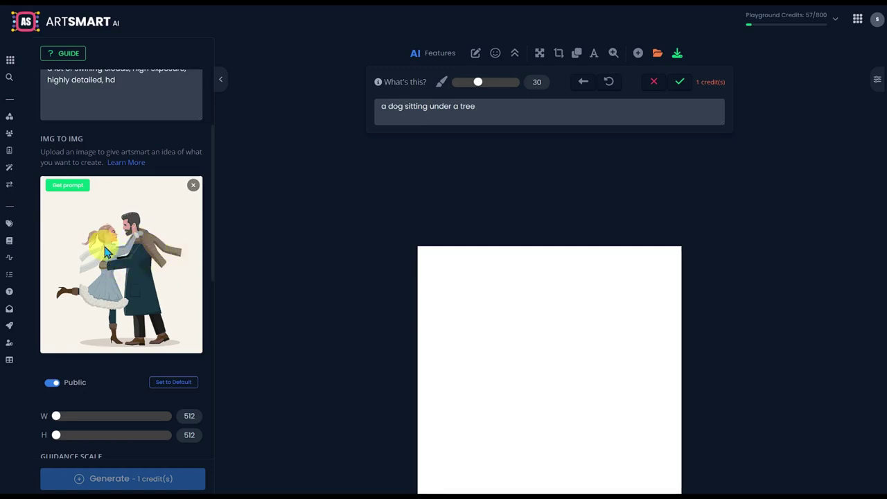
# Replace the prompt with 'a man and a woman in summer clothing embracing'
pyautogui.scroll(3, 160, 222)
pyautogui.moveTo(106, 217); pyautogui.dragTo(133, 219)
pyautogui.hotkey('ctrl', 'a')
pyautogui.write('a man a')
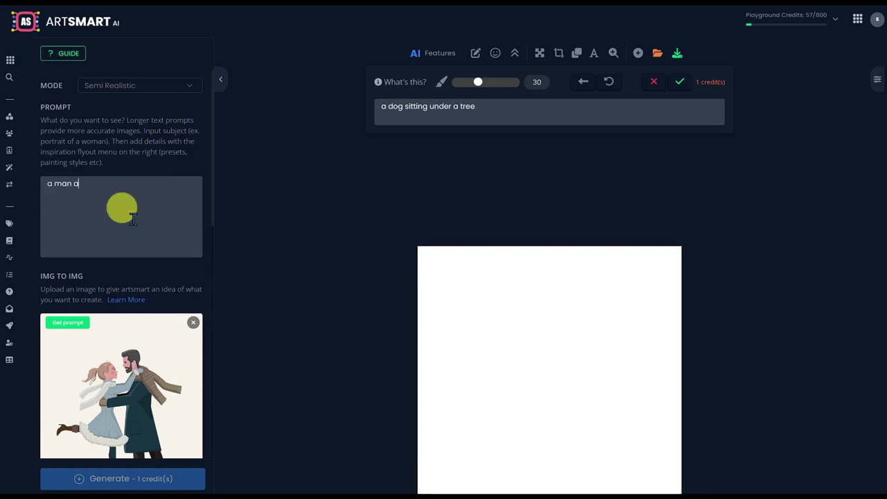
pyautogui.write('nd a woman in summer clothing ')
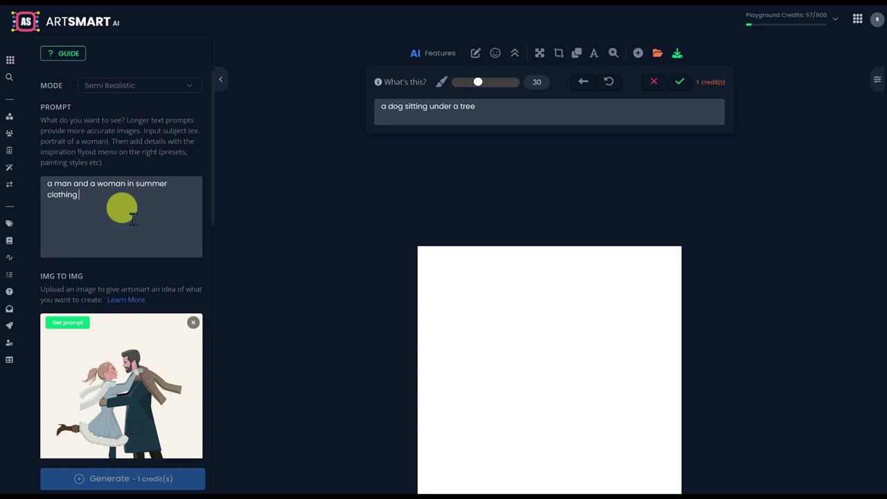
pyautogui.write('embracing')
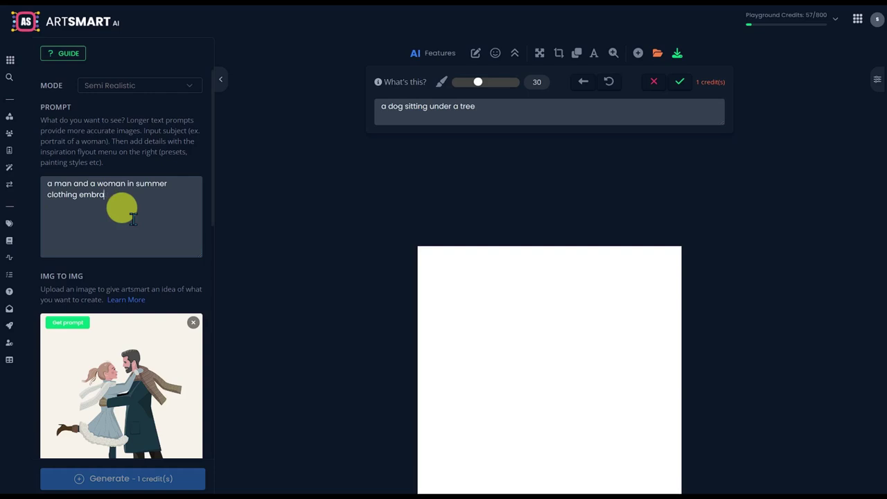
pyautogui.scroll(-5, 133, 219)
# Generate the summer couple twice, ending with them embracing on a beach
pyautogui.click(652, 83)
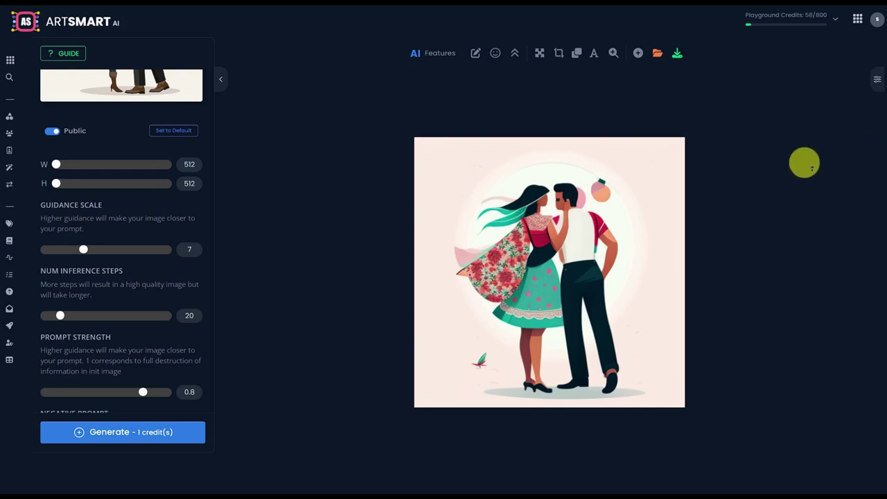
pyautogui.scroll(5, 138, 194)
pyautogui.scroll(-1, 142, 195)
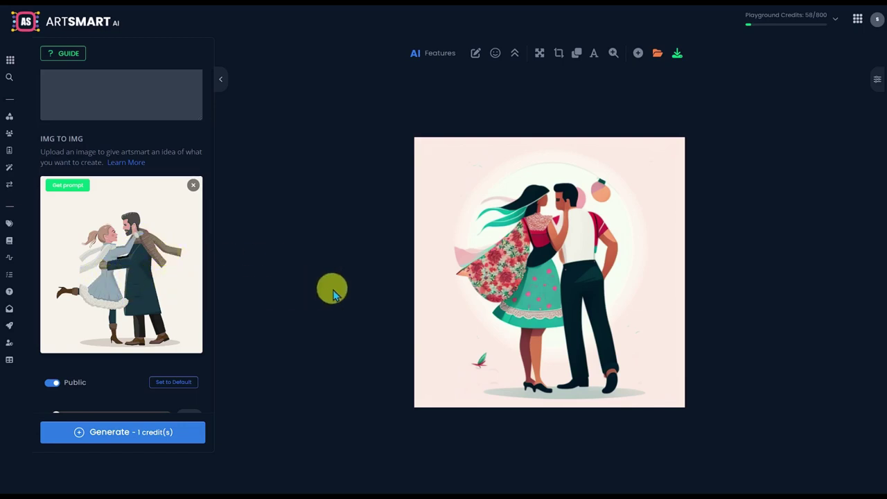
pyautogui.click(140, 433)
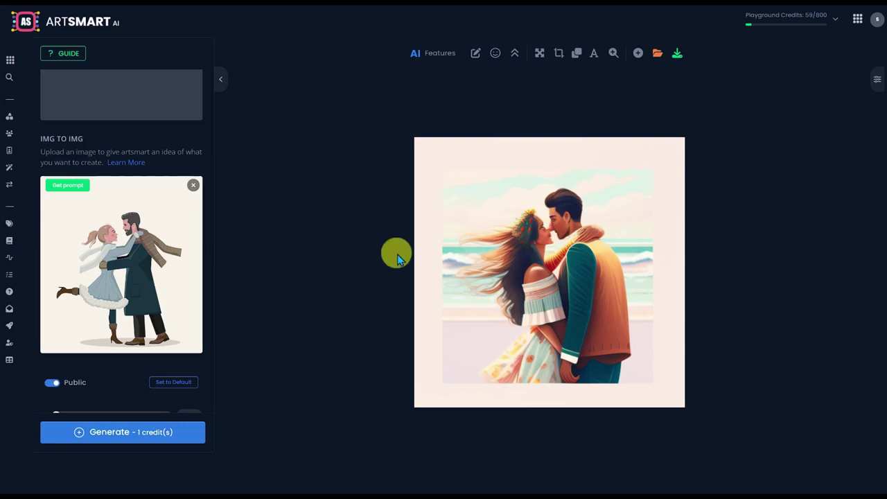
pyautogui.scroll(4, 148, 198)
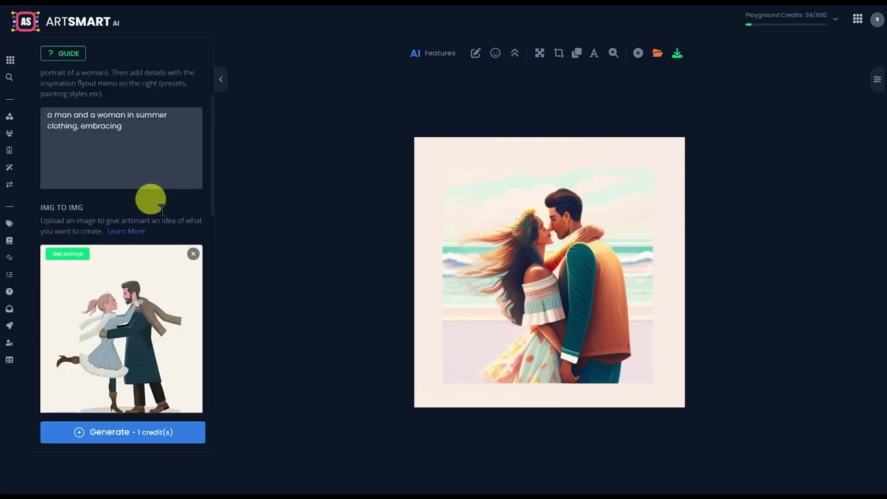
# Switch the generation mode to Standard and regenerate the couple as a flat illustration
pyautogui.click(172, 86)
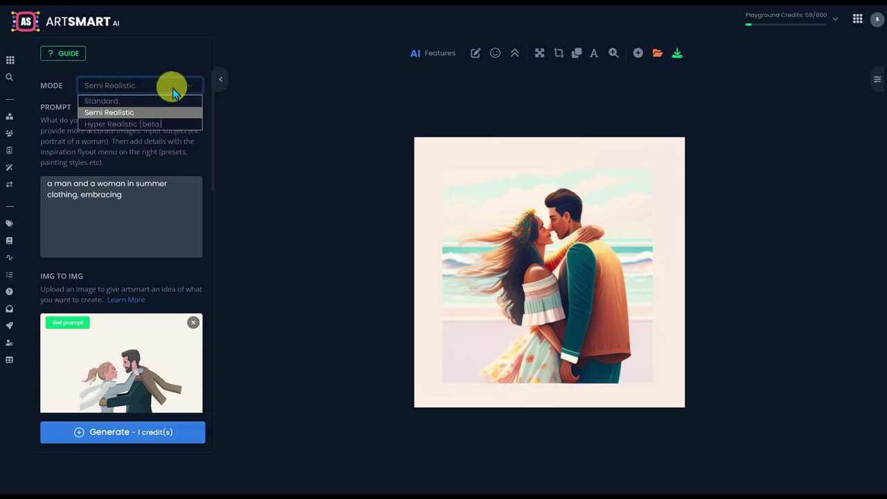
pyautogui.click(124, 101)
pyautogui.scroll(-1, 129, 381)
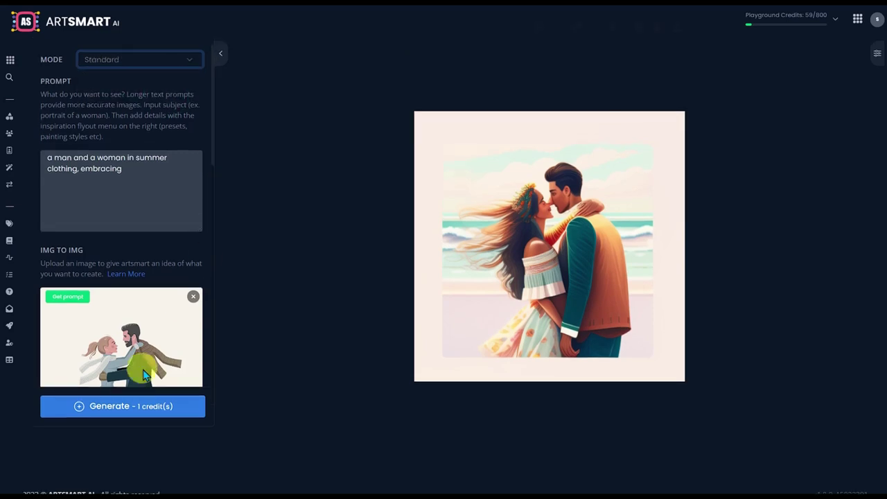
pyautogui.click(122, 407)
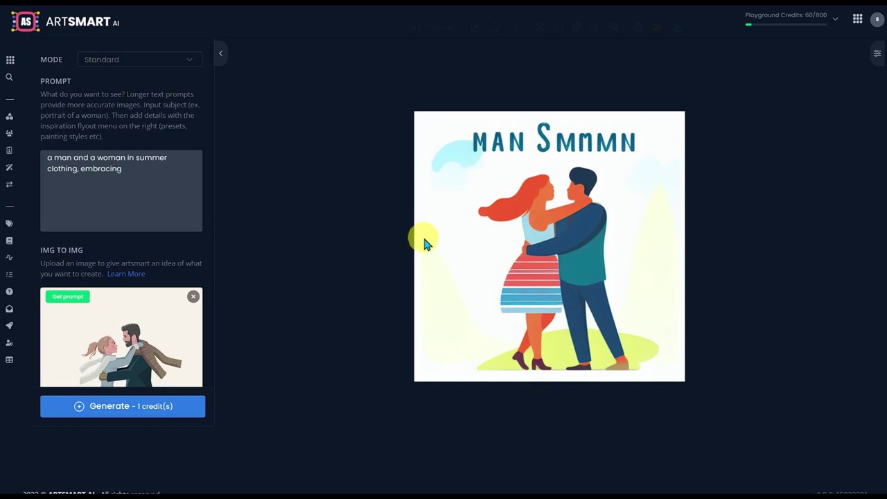
pyautogui.scroll(-2, 190, 314)
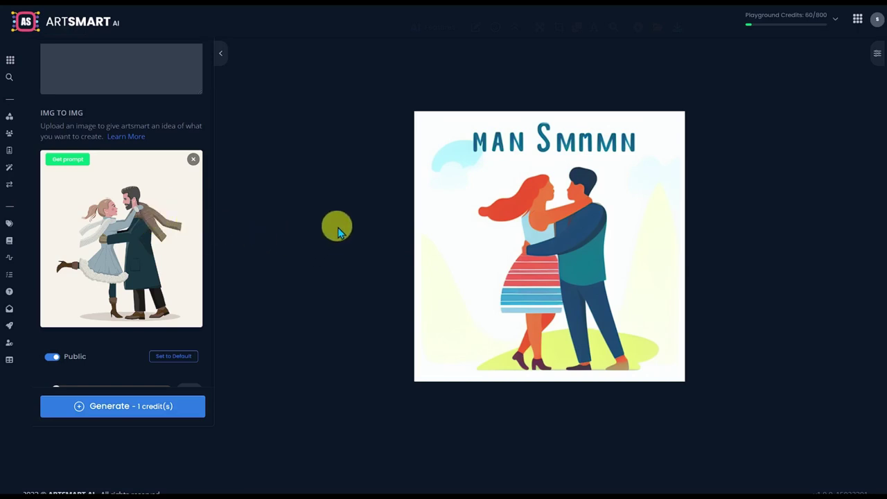
pyautogui.scroll(-1, 206, 243)
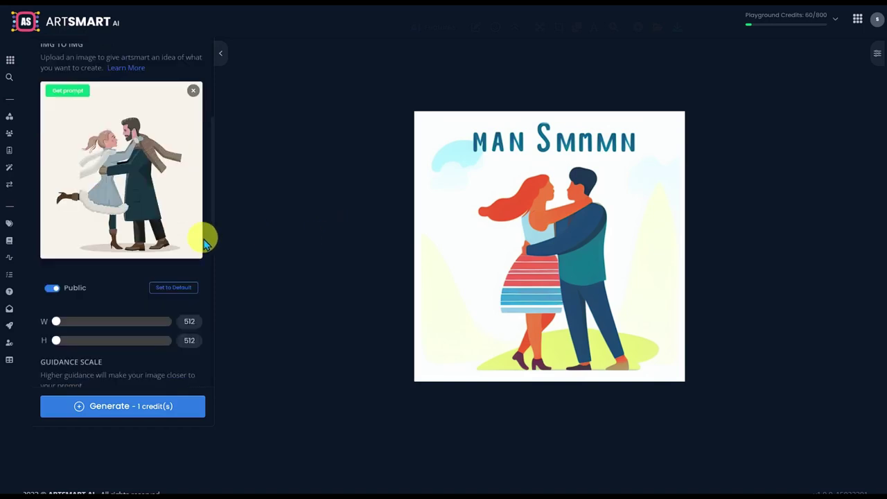
pyautogui.scroll(1, 279, 236)
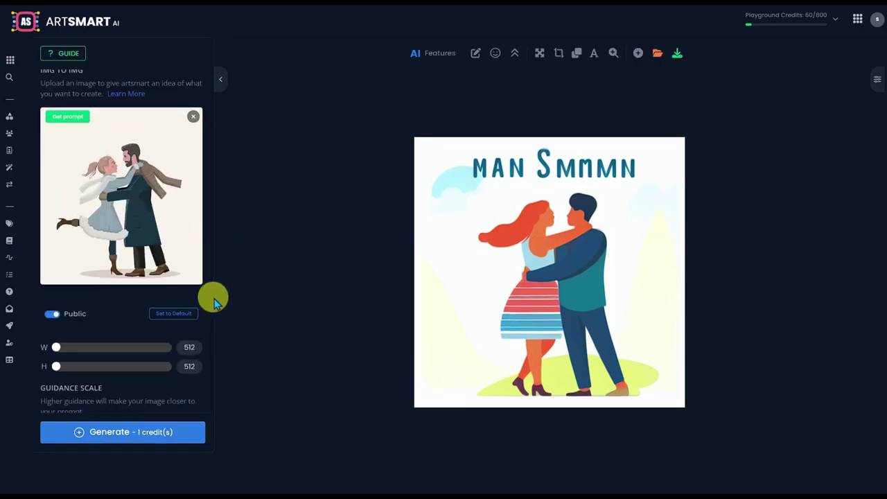
pyautogui.scroll(-6, 129, 357)
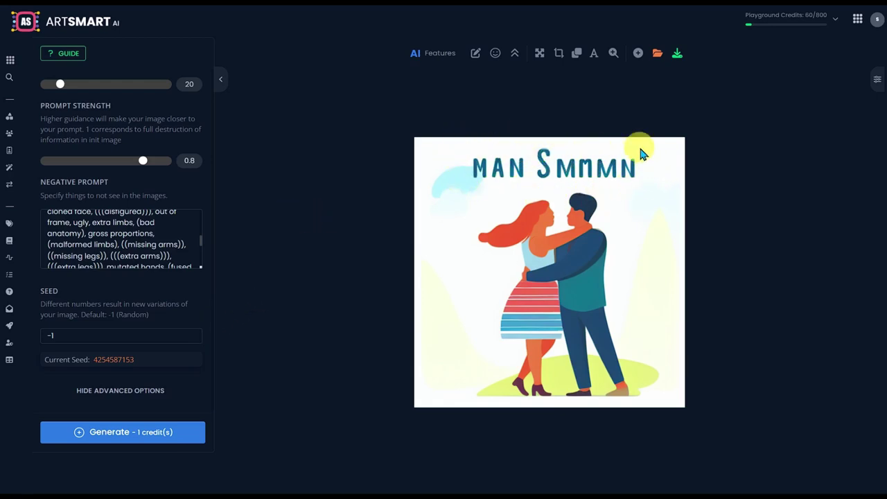
# Mask the garbled lettering above the couple and apply inpainting to it
pyautogui.click(476, 54)
pyautogui.moveTo(472, 220)
pyautogui.mouseDown()
pyautogui.moveTo(481, 242)
pyautogui.moveTo(504, 231)
pyautogui.moveTo(506, 243)
pyautogui.moveTo(526, 234)
pyautogui.moveTo(522, 244)
pyautogui.moveTo(543, 228)
pyautogui.moveTo(544, 241)
pyautogui.moveTo(590, 229)
pyautogui.moveTo(629, 241)
pyautogui.moveTo(490, 233)
pyautogui.moveTo(443, 250)
pyautogui.moveTo(440, 261)
pyautogui.moveTo(467, 240)
pyautogui.mouseUp()
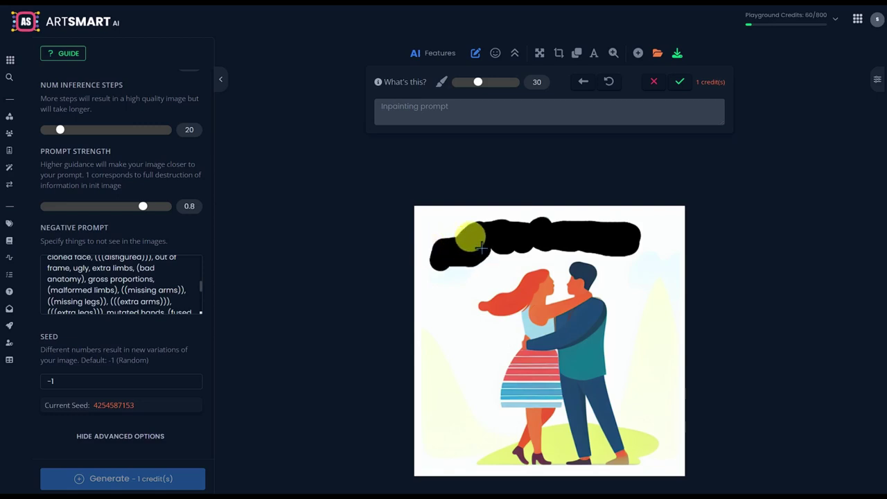
pyautogui.click(679, 81)
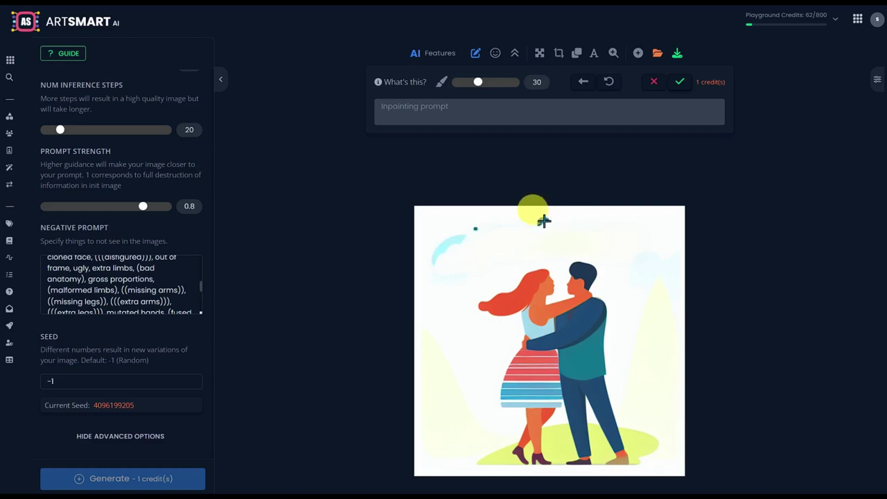
# Mask the leftover marks along the top and inpaint them with 'white background'
pyautogui.moveTo(545, 221)
pyautogui.mouseDown()
pyautogui.moveTo(473, 230)
pyautogui.moveTo(432, 249)
pyautogui.moveTo(449, 239)
pyautogui.moveTo(431, 254)
pyautogui.moveTo(434, 263)
pyautogui.moveTo(475, 221)
pyautogui.moveTo(542, 213)
pyautogui.moveTo(477, 209)
pyautogui.moveTo(432, 226)
pyautogui.moveTo(428, 249)
pyautogui.moveTo(482, 213)
pyautogui.moveTo(449, 139)
pyautogui.mouseUp()
pyautogui.click(440, 104)
pyautogui.write('white b')
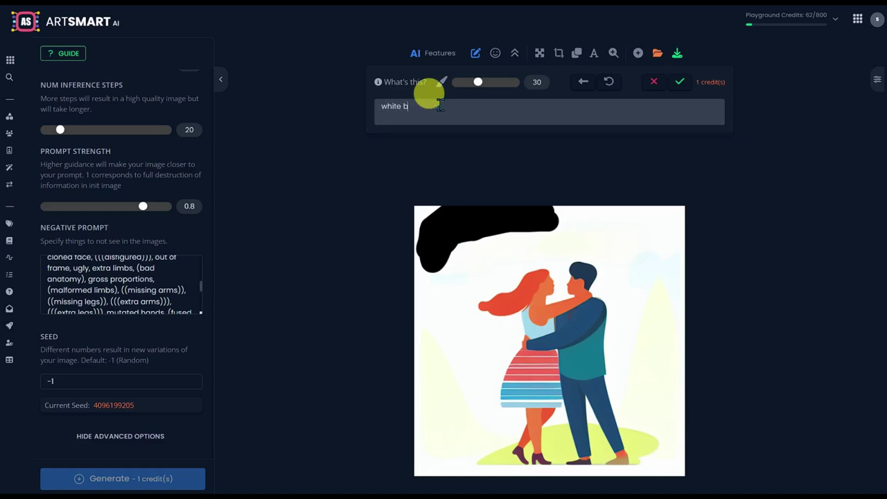
pyautogui.write('ackground')
pyautogui.click(680, 82)
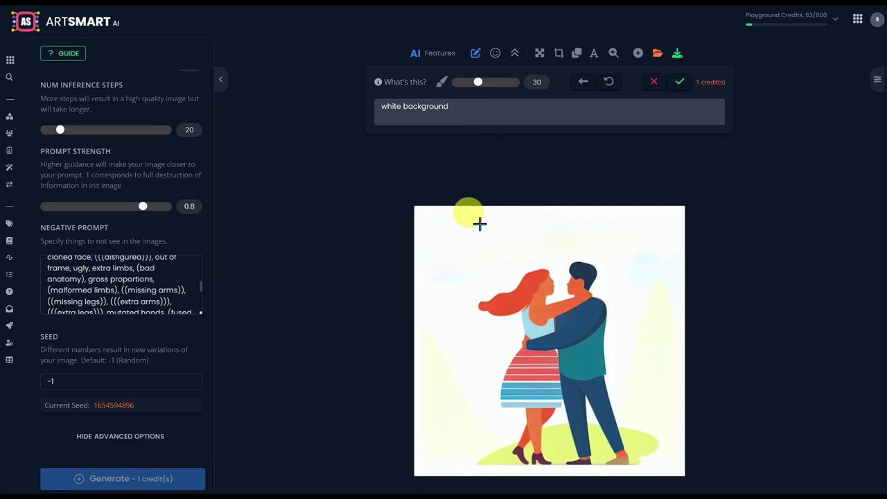
# Clear the 'white background' text from the inpainting prompt
pyautogui.click(451, 107)
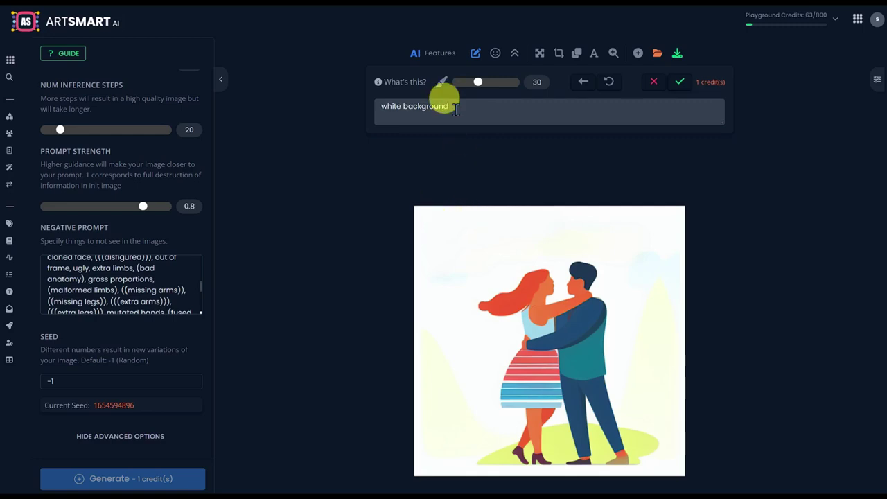
pyautogui.moveTo(456, 107); pyautogui.dragTo(366, 113)
pyautogui.press('BackSpace')
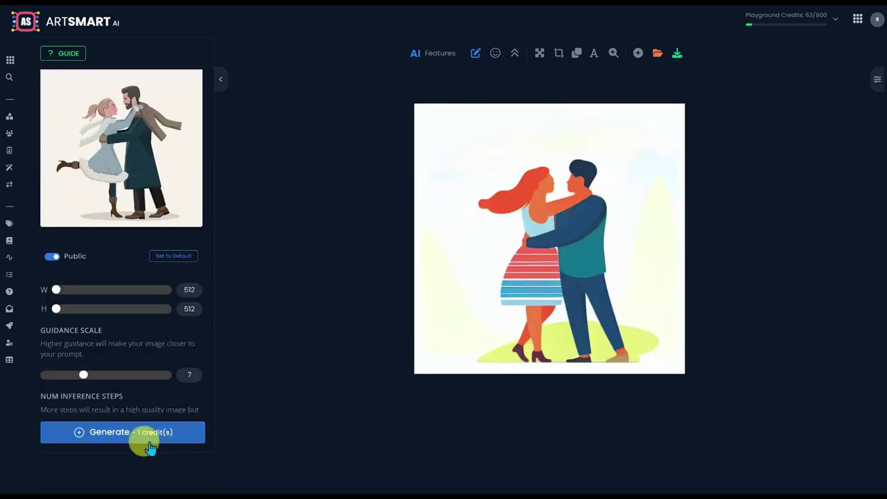
# Generate a portrait of a purple-haired woman in a mint dress, then zoom in to view it
pyautogui.click(142, 436)
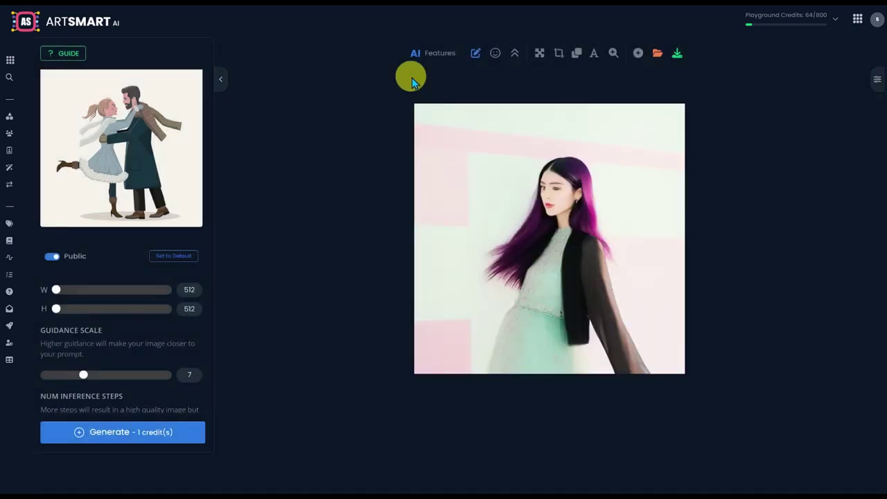
pyautogui.hotkey('ctrl', '+')
pyautogui.hotkey('ctrl', '+')
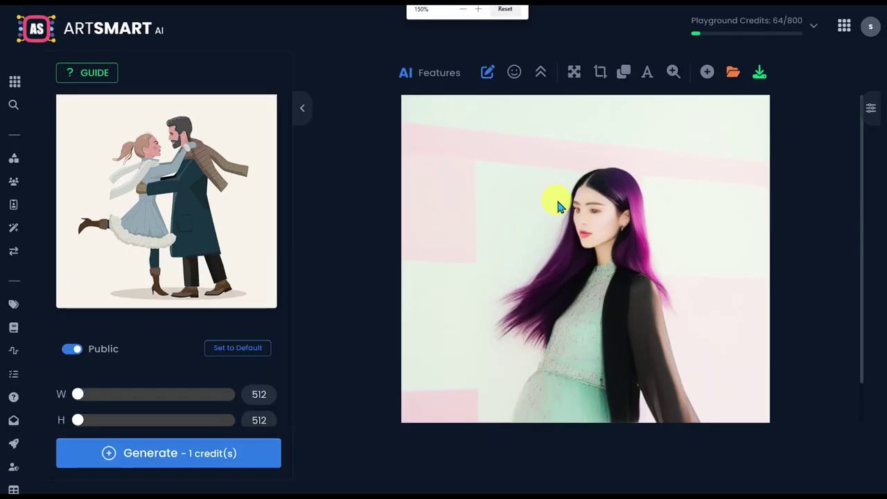
pyautogui.scroll(5, 222, 138)
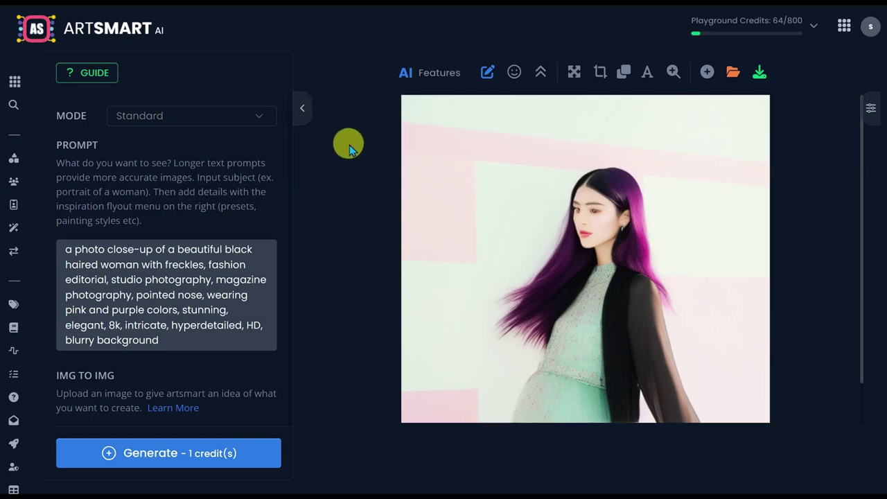
pyautogui.scroll(-1, 582, 253)
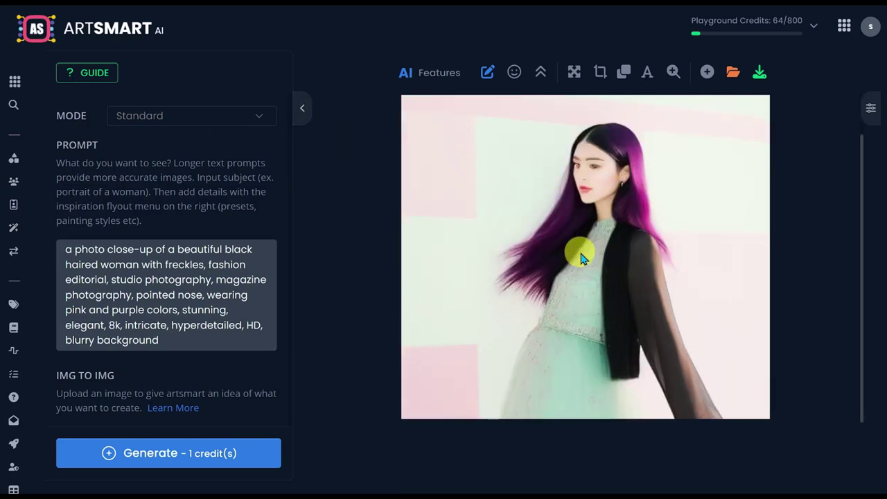
pyautogui.scroll(1, 582, 253)
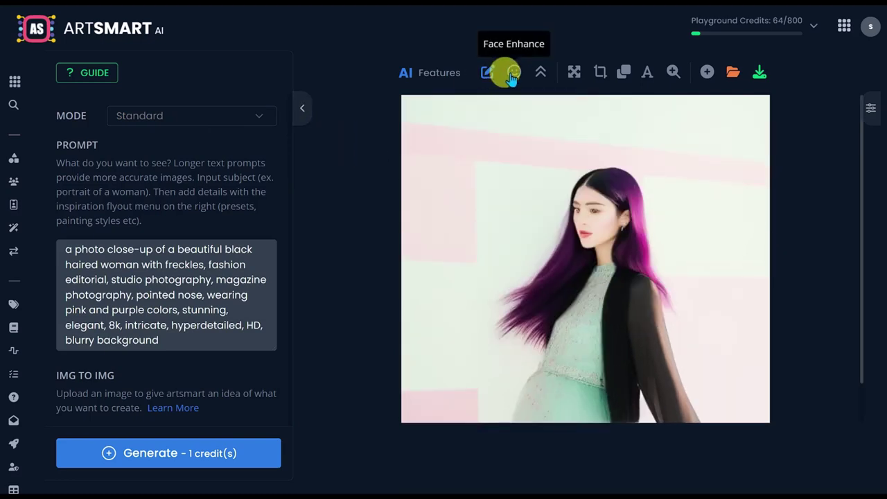
# Apply face enhancement to the purple-haired portrait and zoom in to inspect the refined face
pyautogui.click(513, 74)
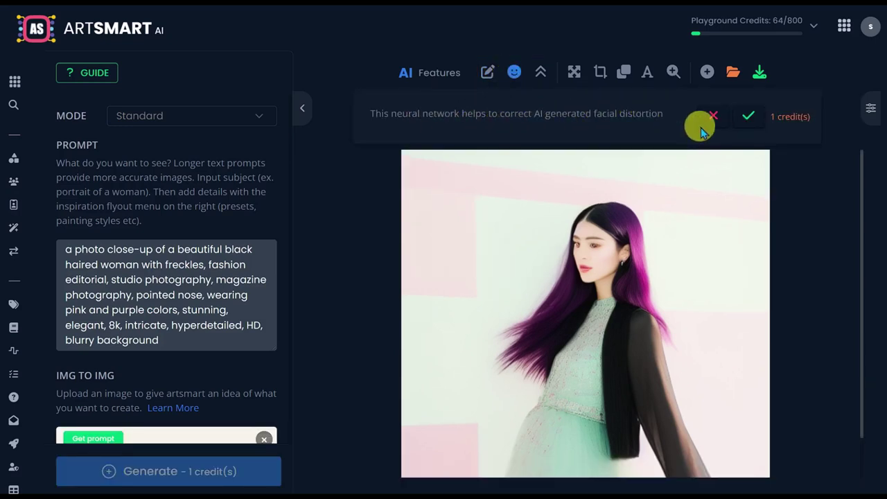
pyautogui.click(746, 117)
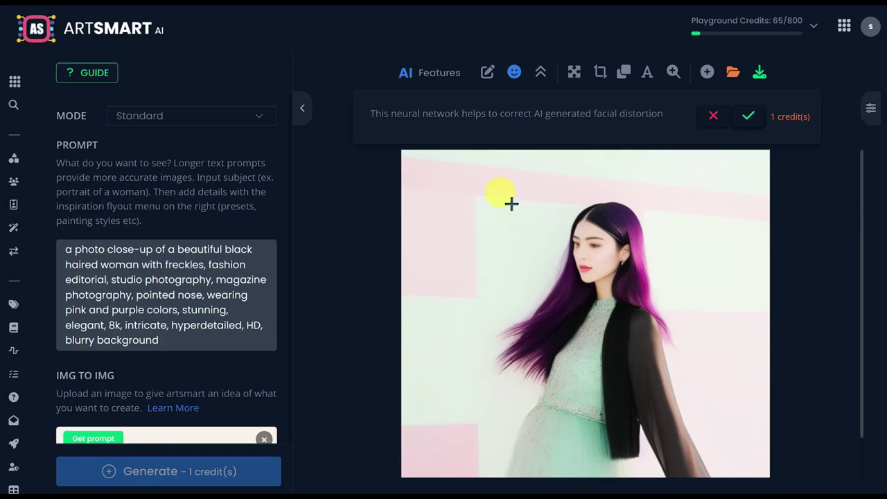
pyautogui.hotkey('ctrl', '+')
pyautogui.hotkey('ctrl', '+')
pyautogui.hotkey('ctrl', '+')
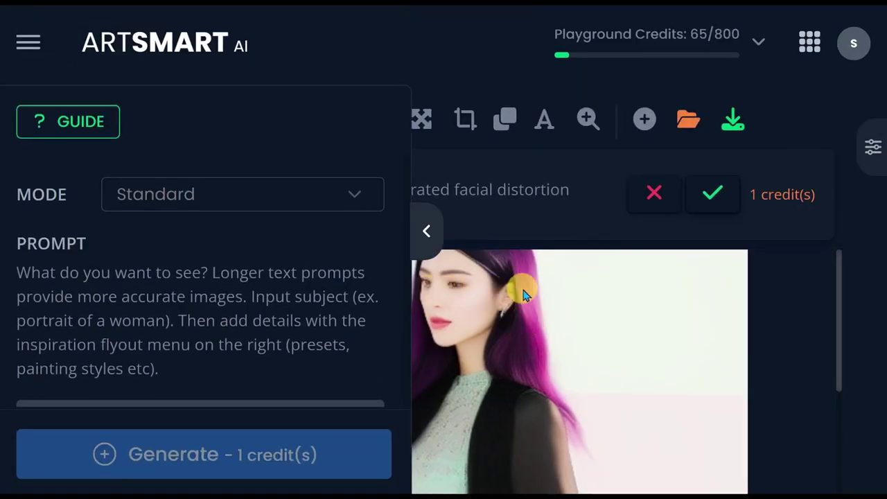
pyautogui.hotkey('ctrl', '-')
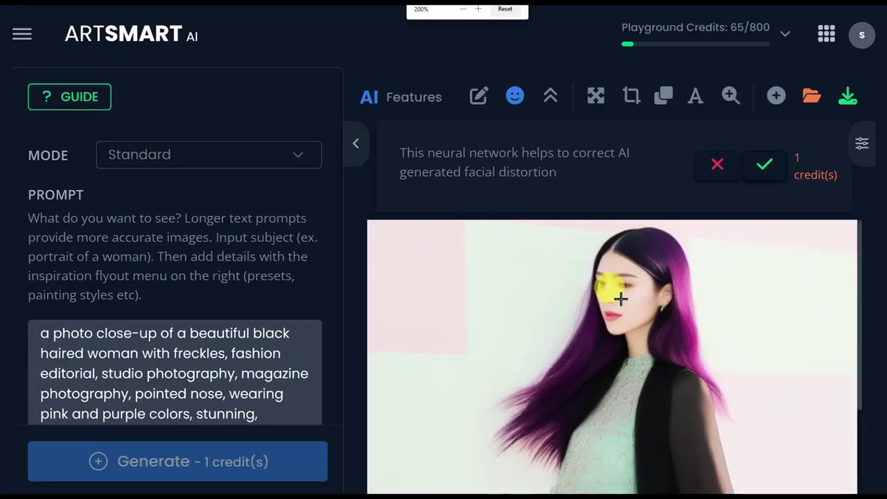
# Reset the page zoom and apply face enhancement to the black-haired woman's pink-coat portrait
pyautogui.click(716, 166)
pyautogui.hotkey('ctrl', '0')
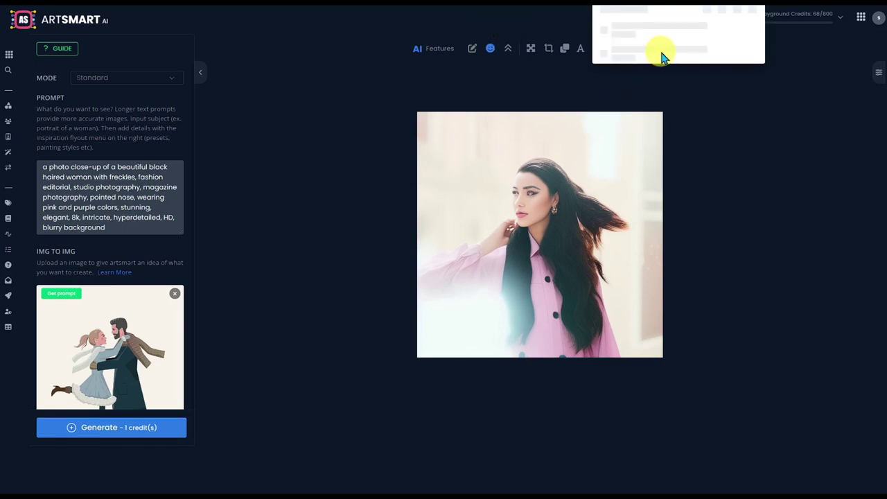
pyautogui.click(490, 49)
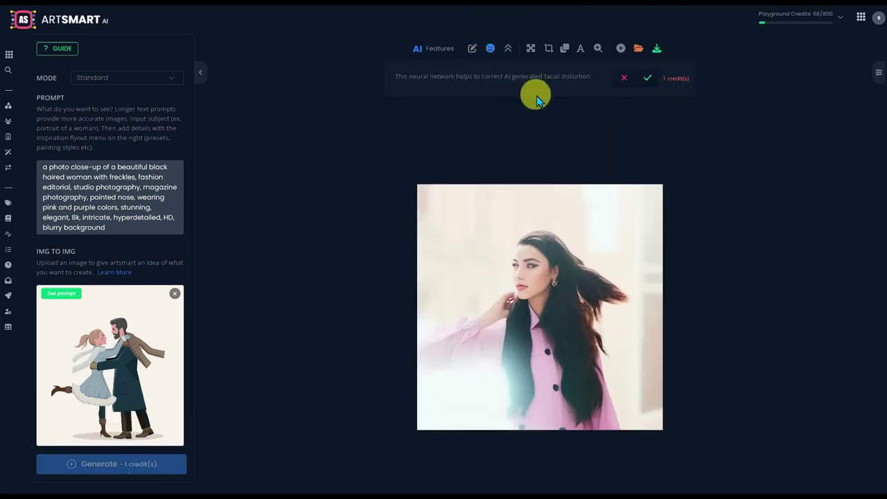
pyautogui.click(648, 78)
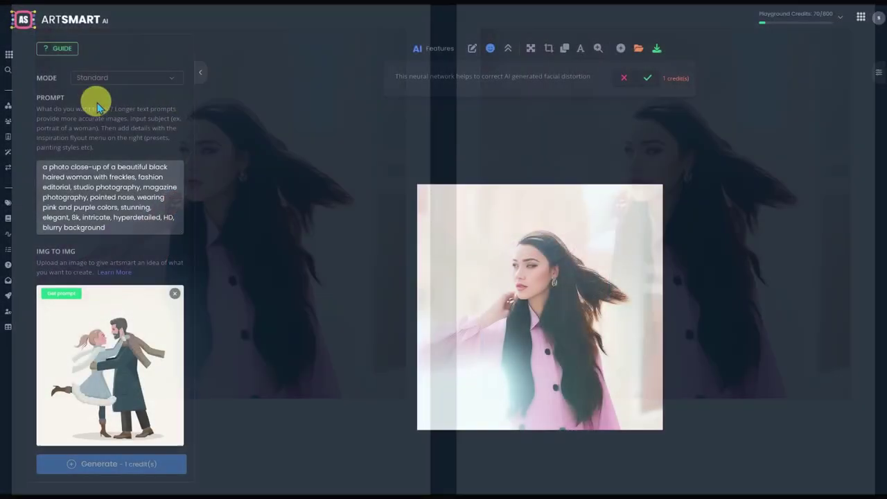
pyautogui.moveTo(24, 138)
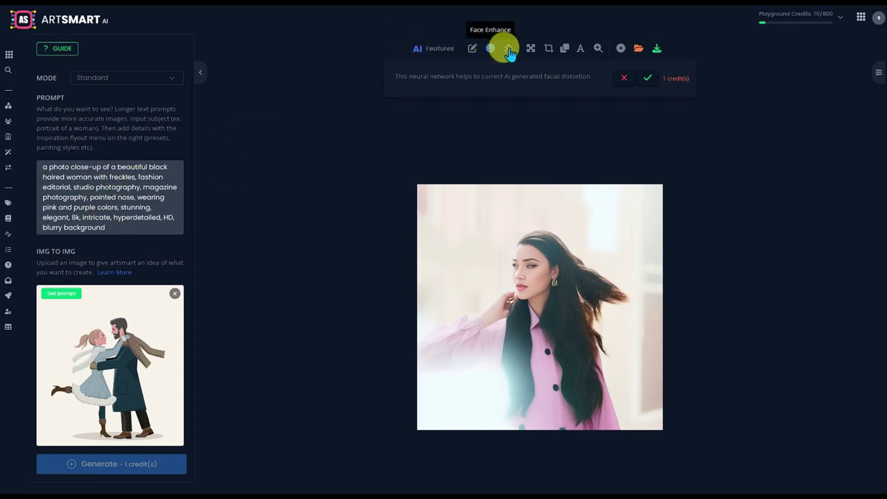
# Go to My Tunes from the left sidebar to reach the AI avatar Tunes tab
pyautogui.moveTo(9, 103)
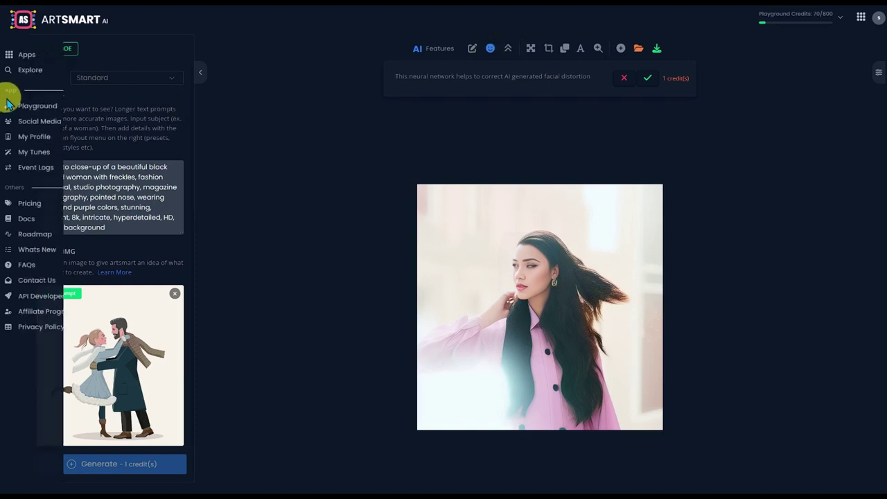
pyautogui.click(22, 154)
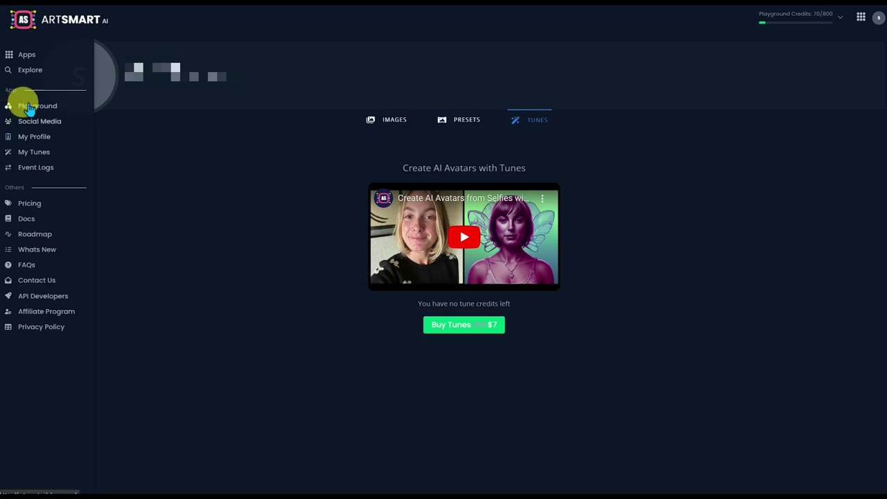
# Paste the neon Operator Girl prompt into the Playground, choose Hyper Realistic [beta] mode, and generate
pyautogui.click(29, 109)
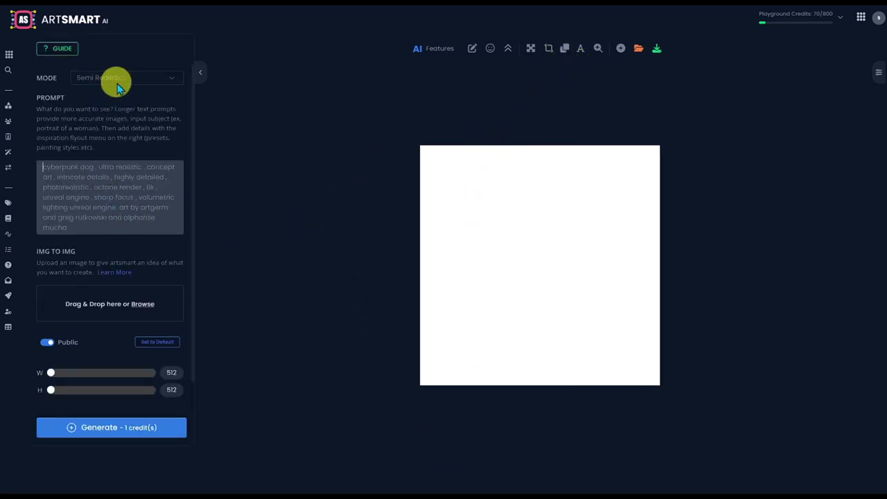
pyautogui.click(99, 199)
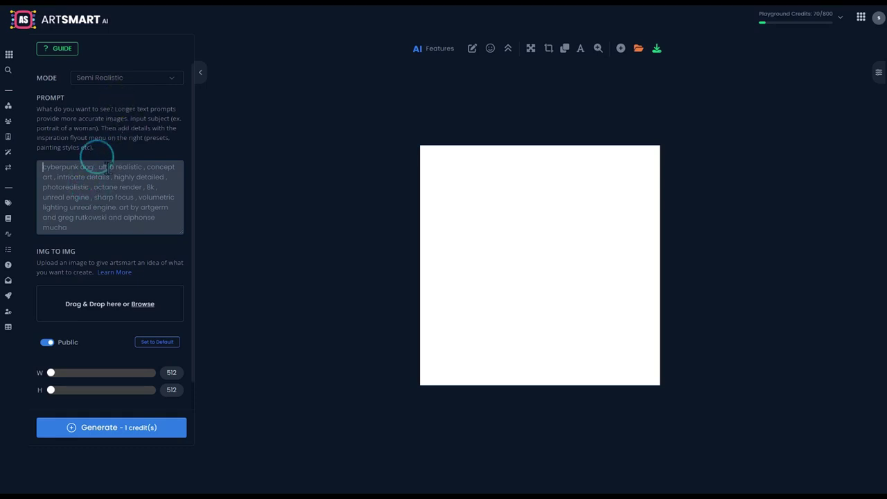
pyautogui.write('detailed portrait a neon Operator Girl, cyberpunk futuristic neon, reflective puffy coat, decorated with traditional Japanese ornaments, illustrated, perfect face, fine details, realistic shaded, fine-face, pretty')
pyautogui.click(156, 78)
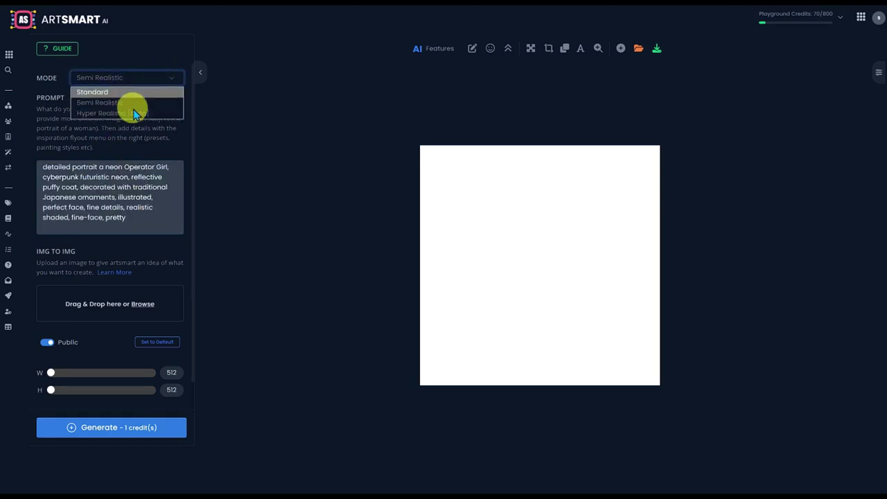
pyautogui.click(127, 103)
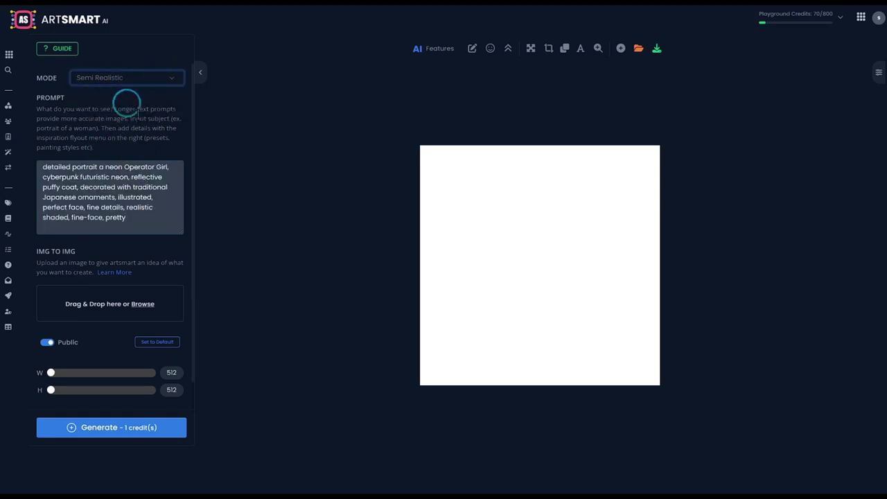
pyautogui.click(113, 428)
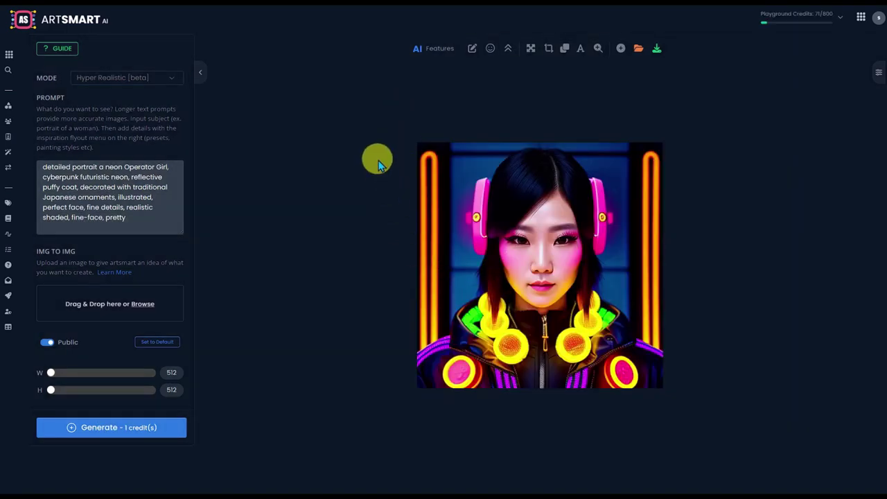
# Upscale the neon Operator Girl portrait by a factor of 3 for 2 credits
pyautogui.click(509, 52)
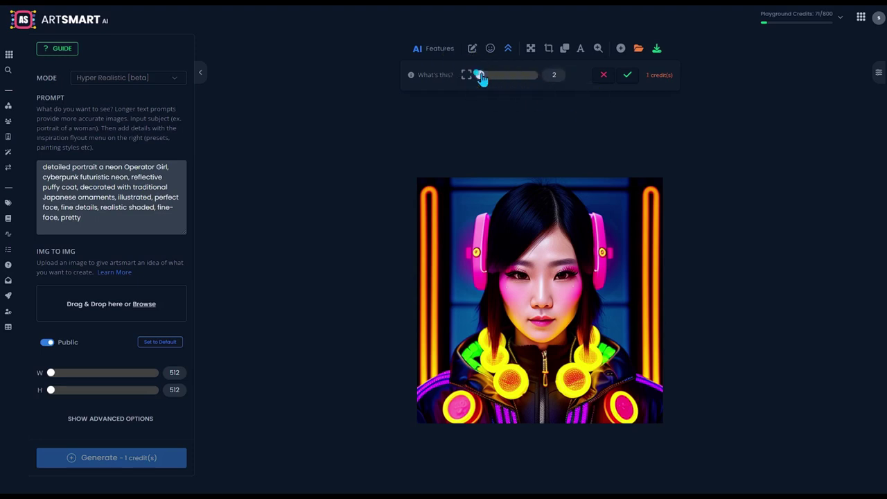
pyautogui.moveTo(488, 77); pyautogui.dragTo(531, 97)
pyautogui.click(628, 77)
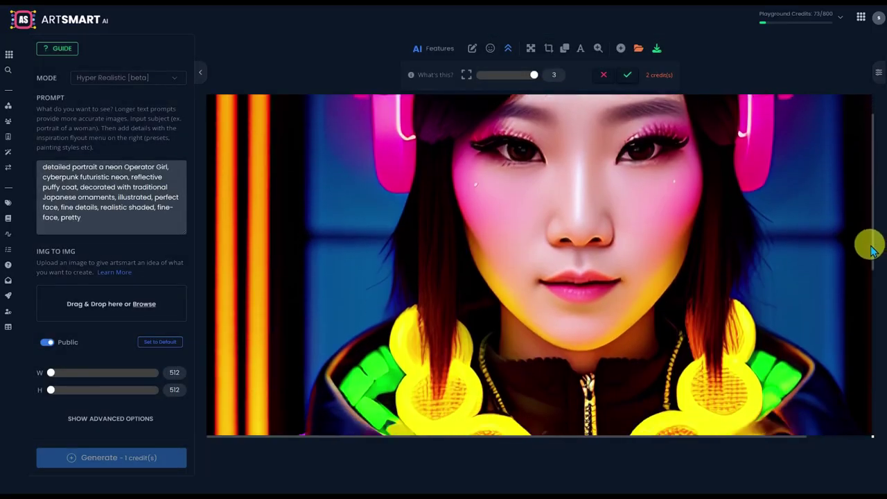
pyautogui.moveTo(872, 242); pyautogui.dragTo(880, 114)
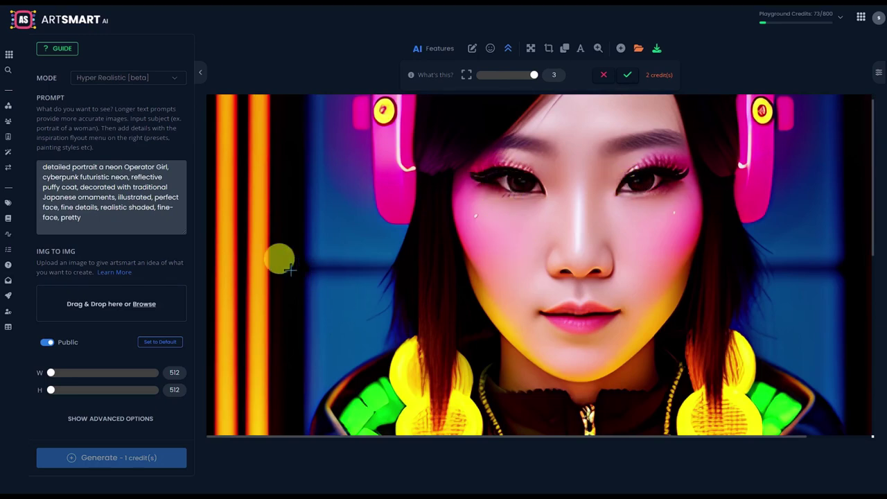
pyautogui.scroll(1, 305, 258)
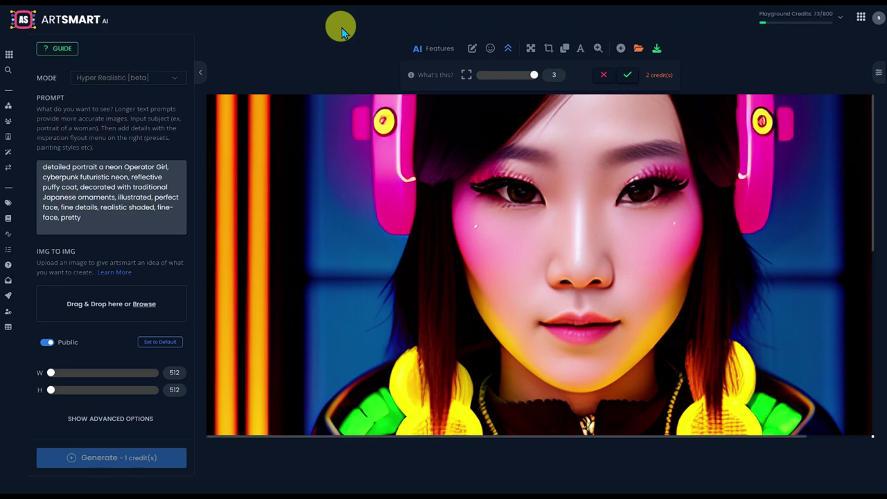
pyautogui.click(173, 82)
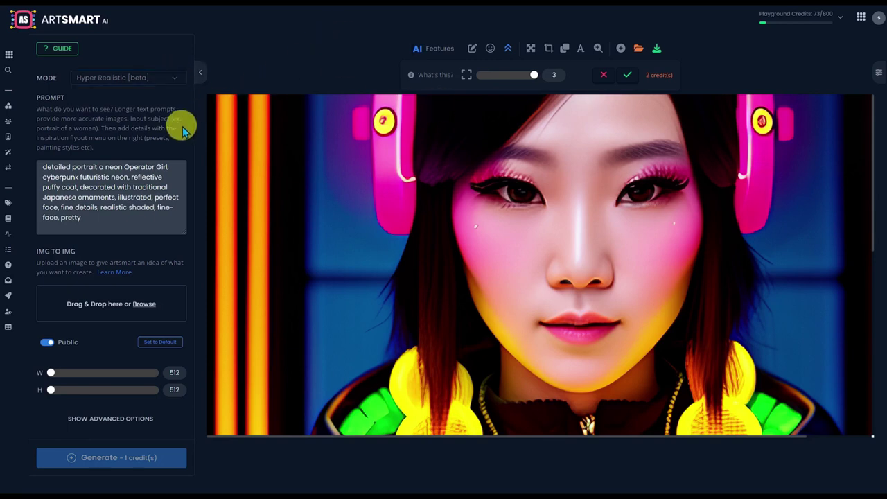
pyautogui.click(174, 83)
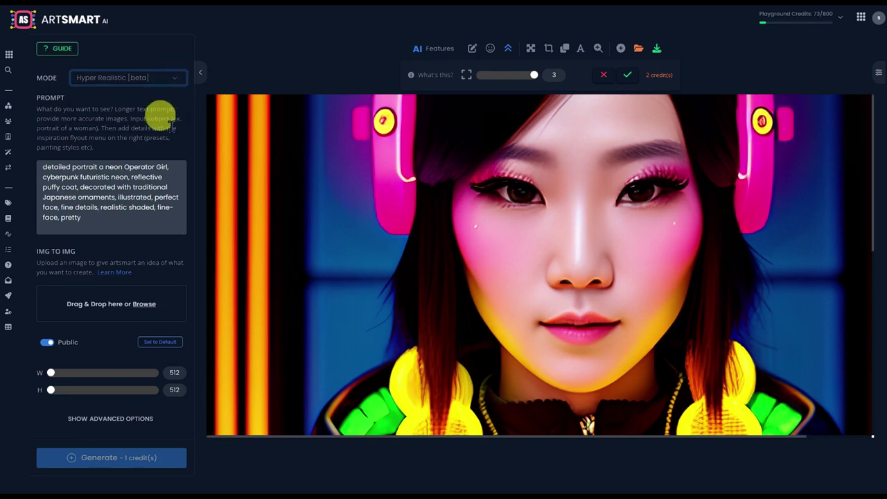
pyautogui.scroll(-1, 205, 235)
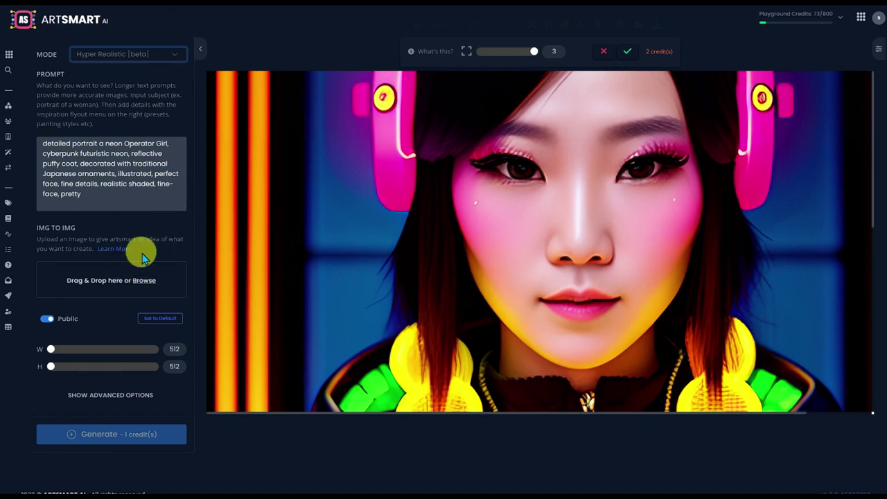
pyautogui.scroll(1, 470, 84)
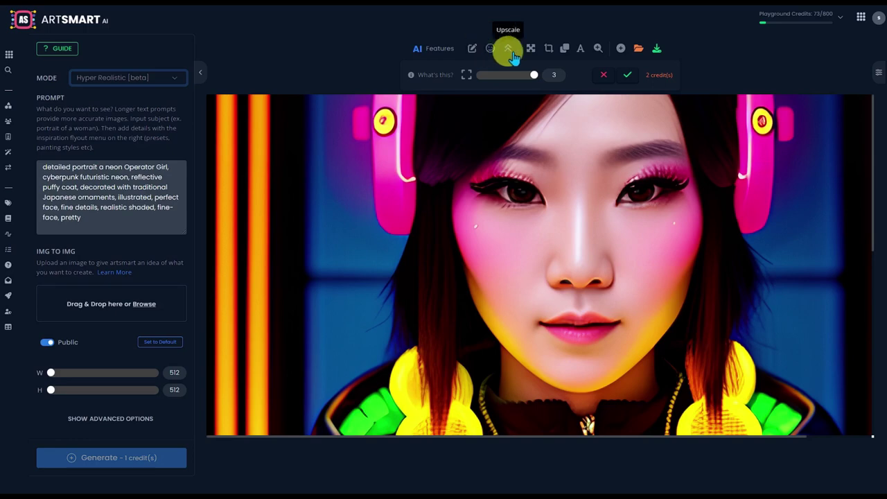
pyautogui.scroll(-4, 589, 234)
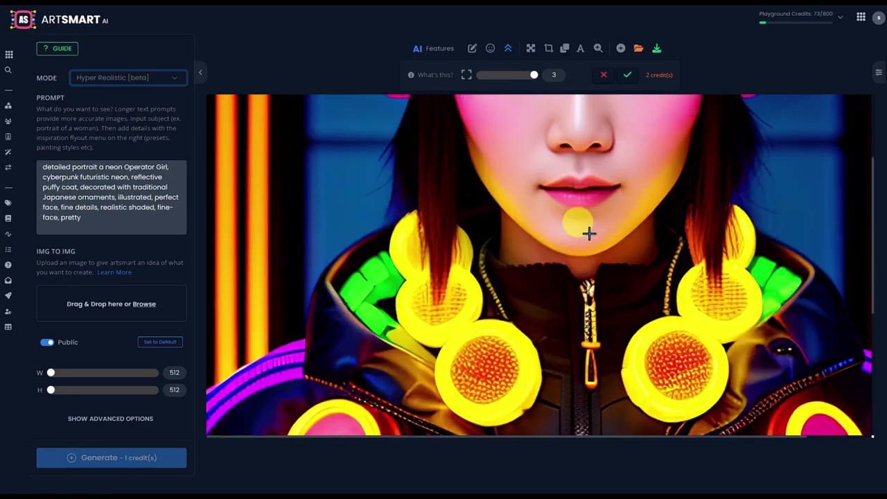
pyautogui.scroll(3, 589, 234)
pyautogui.scroll(-4, 588, 234)
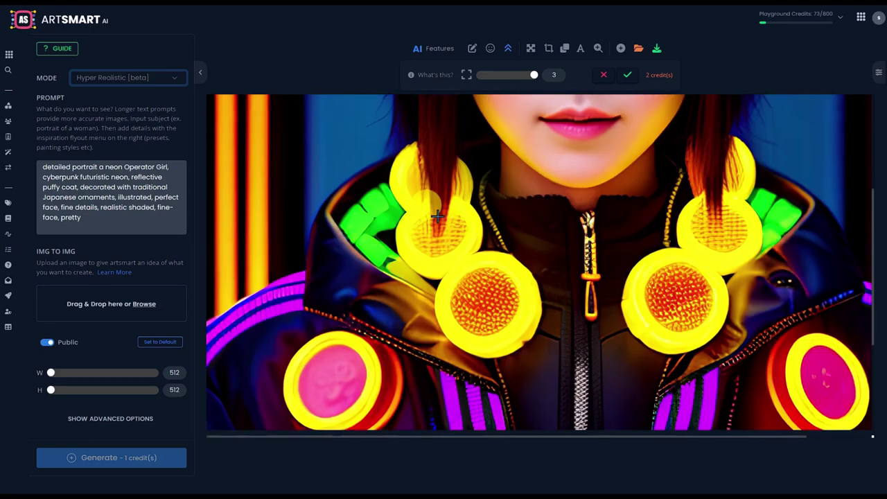
pyautogui.scroll(4, 555, 222)
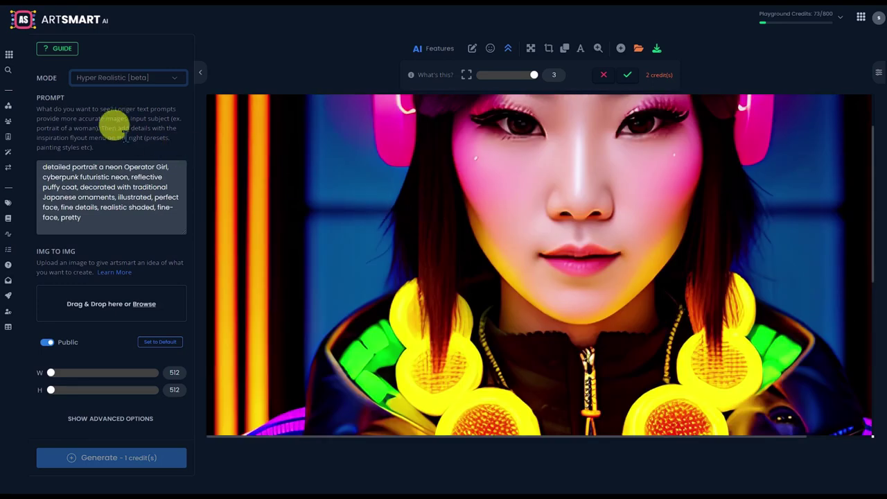
pyautogui.scroll(-1, 118, 132)
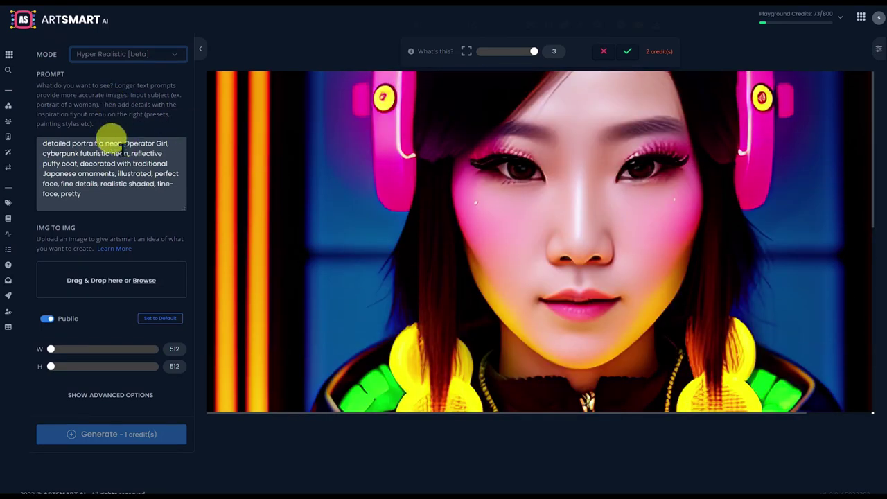
# Reveal advanced options, set W and H to 1024, and review the Negative Prompt and Seed fields
pyautogui.click(90, 394)
pyautogui.scroll(-2, 111, 272)
pyautogui.scroll(-2, 110, 267)
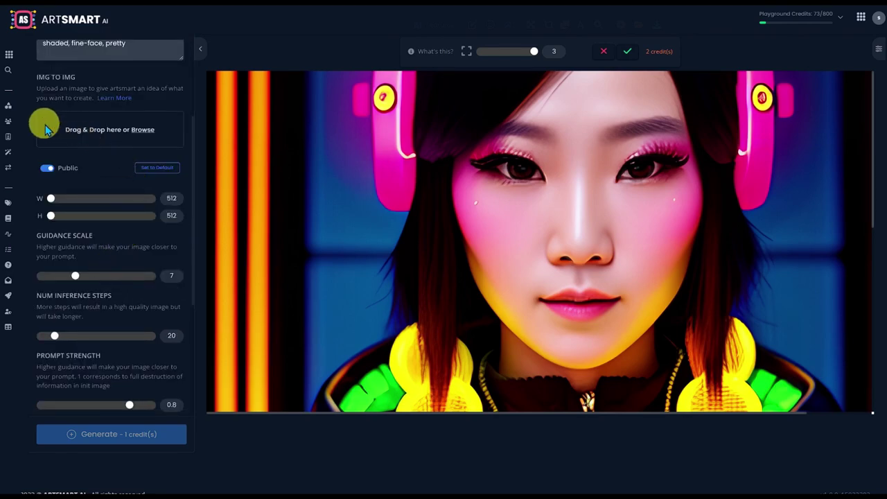
pyautogui.scroll(-2, 44, 123)
pyautogui.moveTo(51, 122); pyautogui.dragTo(151, 124)
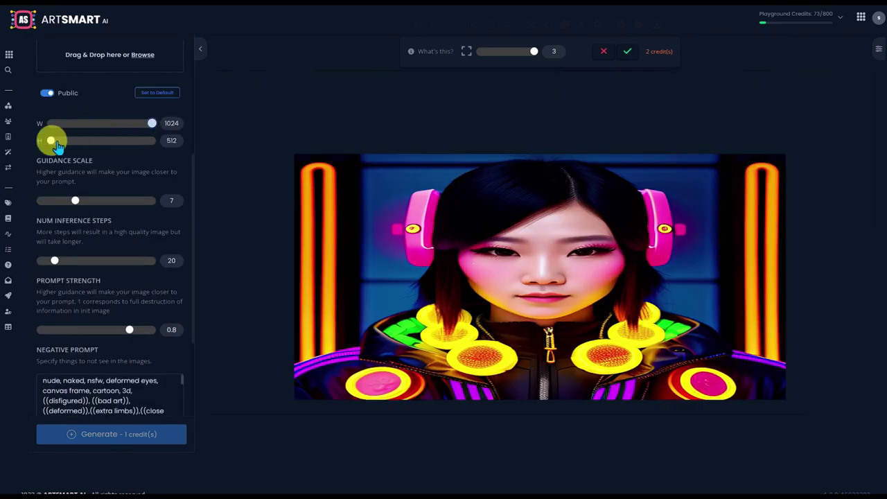
pyautogui.moveTo(51, 140); pyautogui.dragTo(149, 165)
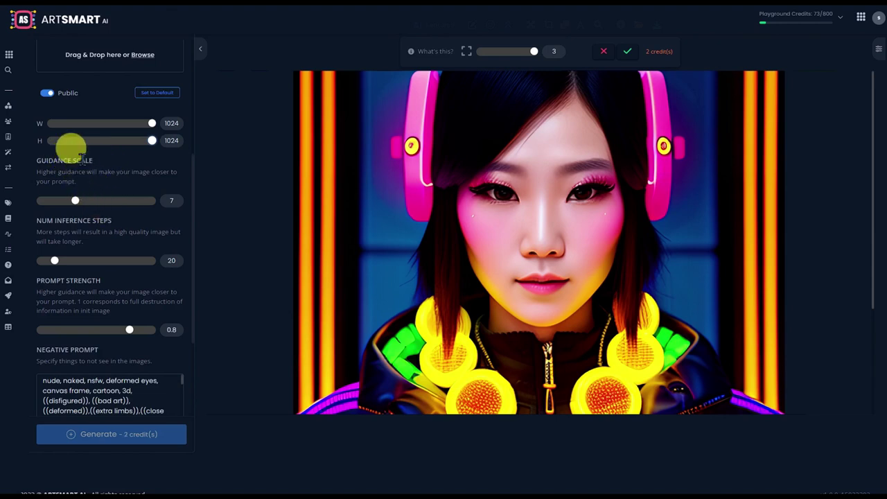
pyautogui.scroll(-8, 107, 242)
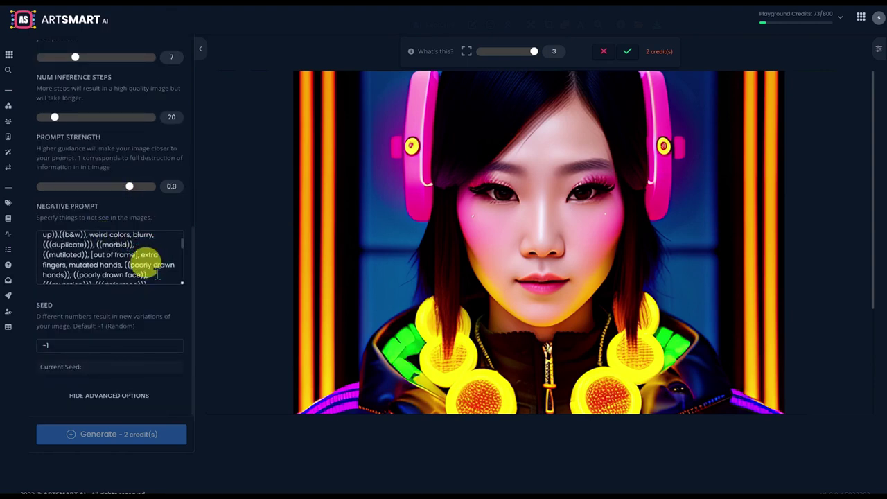
pyautogui.scroll(-3, 154, 265)
pyautogui.scroll(-5, 149, 264)
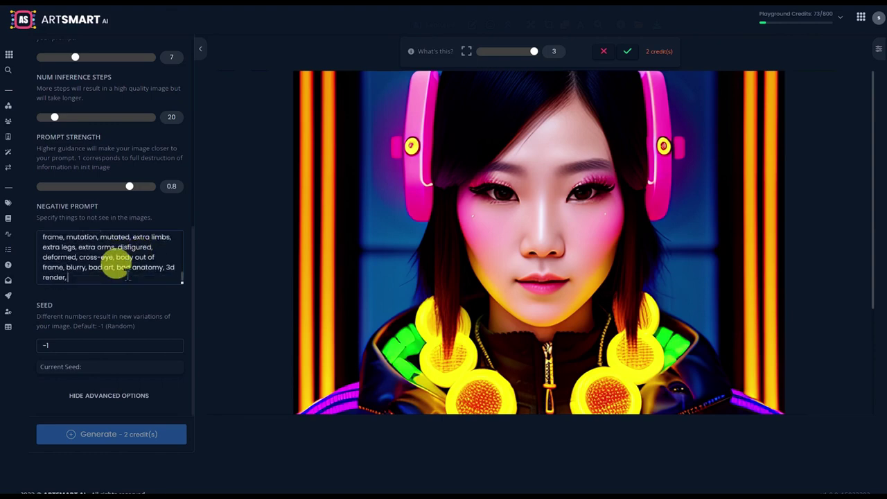
pyautogui.scroll(10, 182, 235)
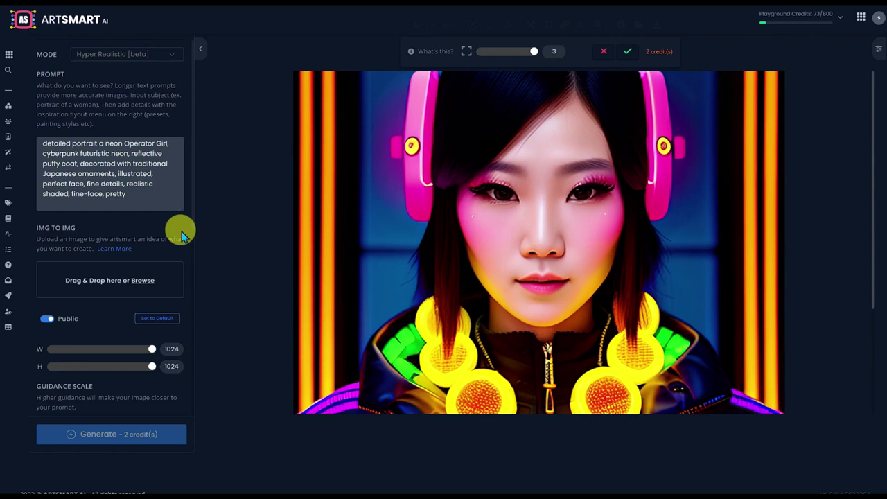
pyautogui.scroll(1, 235, 198)
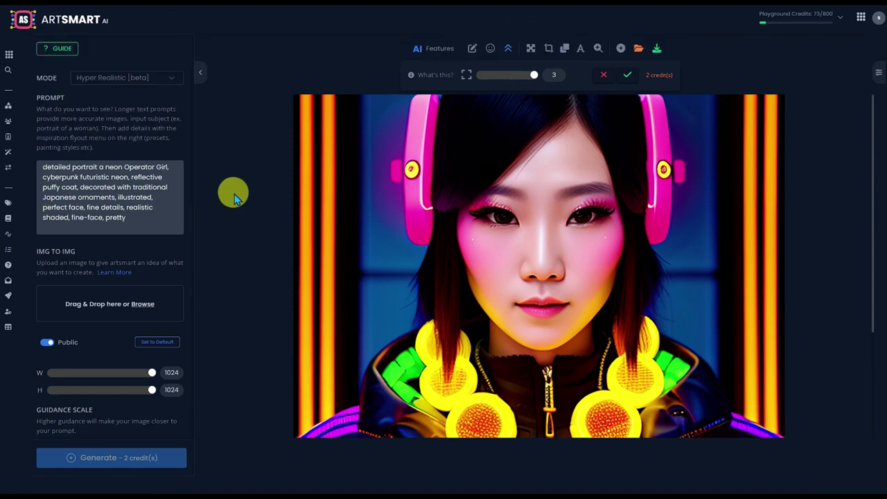